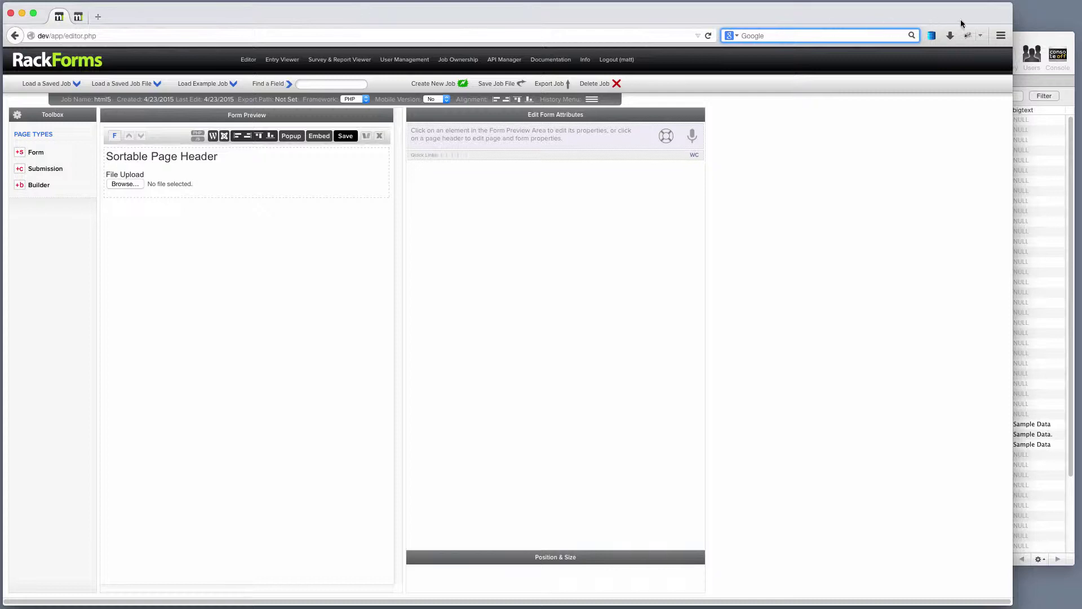
Step: Examine the email column of the fb_demo table in the MySQL database client, then return to the RackForms editor
{"action": "left_click", "coordinate": [1039, 35]}
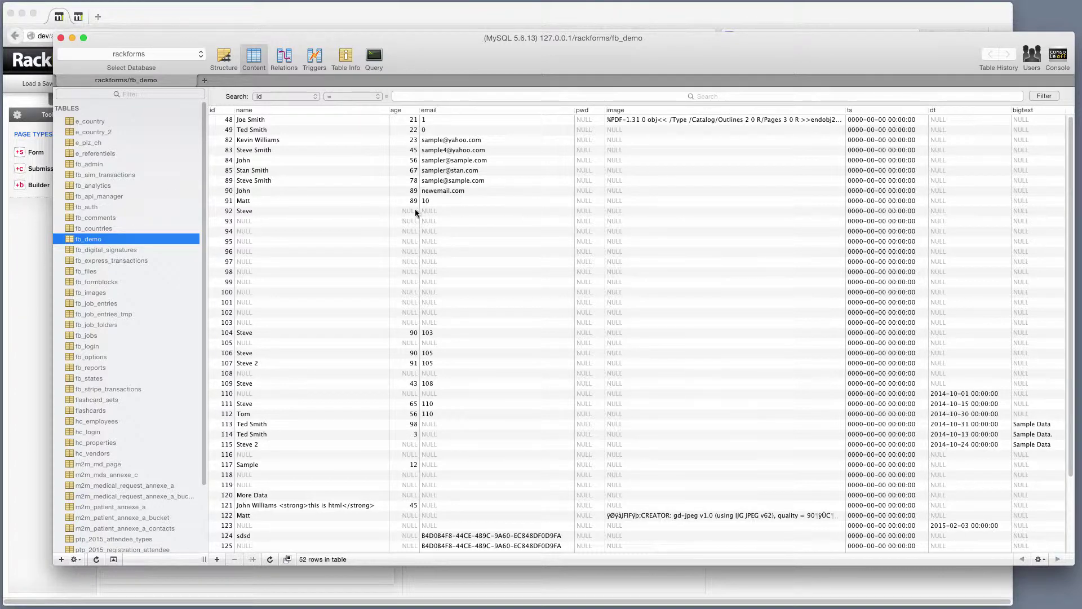
{"action": "left_click", "coordinate": [532, 141]}
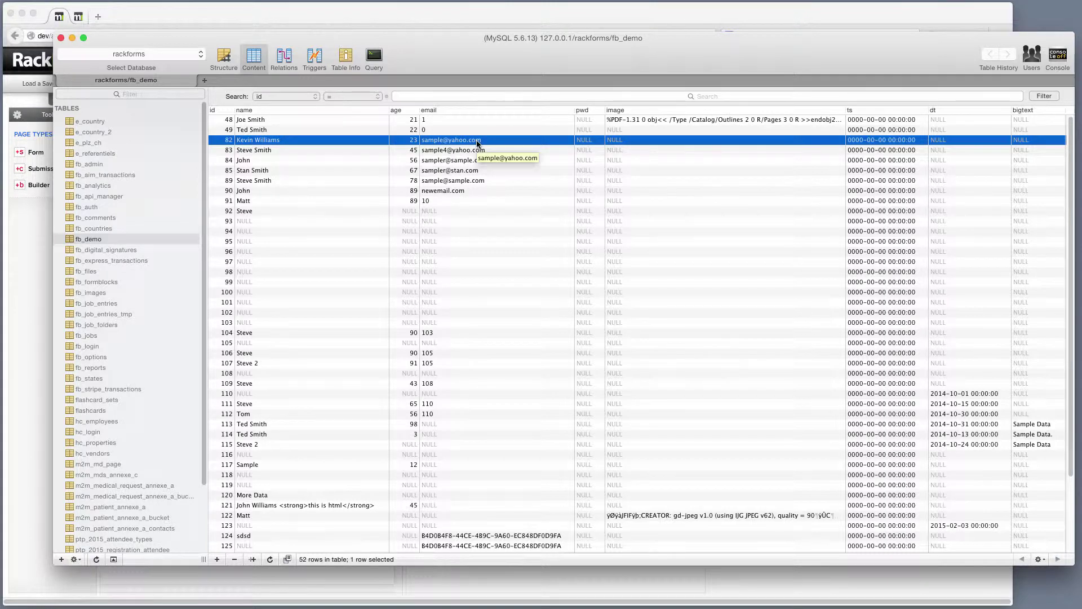
{"action": "left_click", "coordinate": [348, 15]}
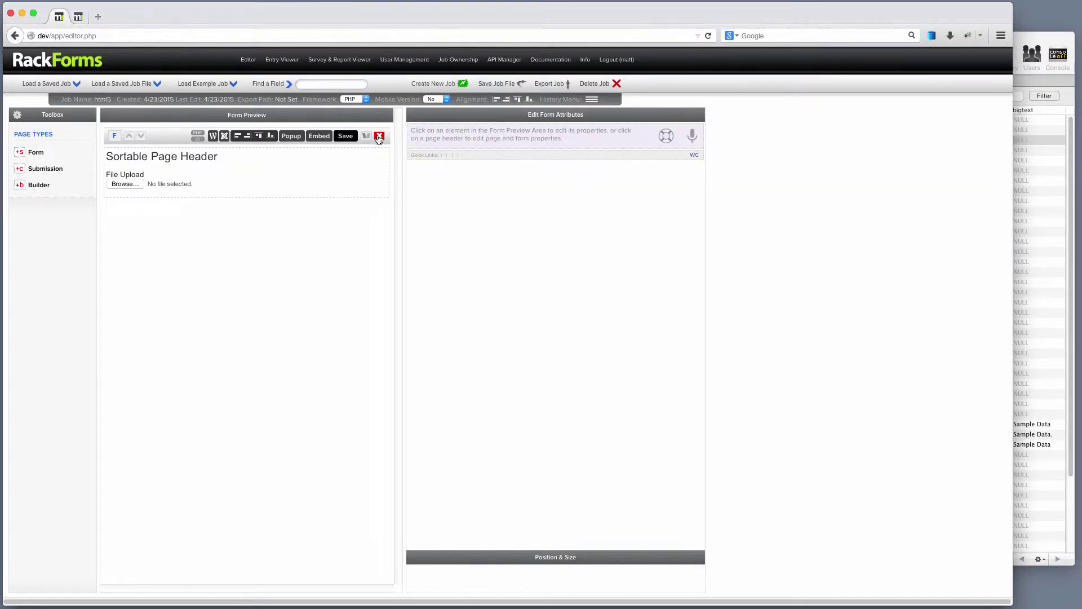
Step: Delete the existing form page and rename the job validate-email, accepting the internal job ID update
{"action": "left_click", "coordinate": [379, 136]}
{"action": "left_click", "coordinate": [552, 271]}
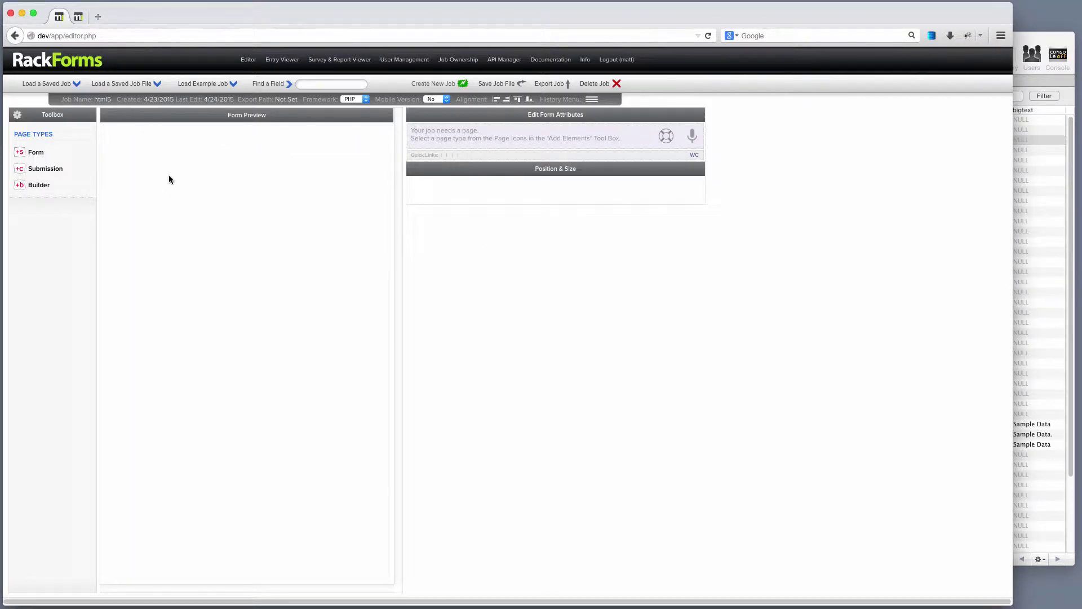
{"action": "left_click", "coordinate": [106, 100]}
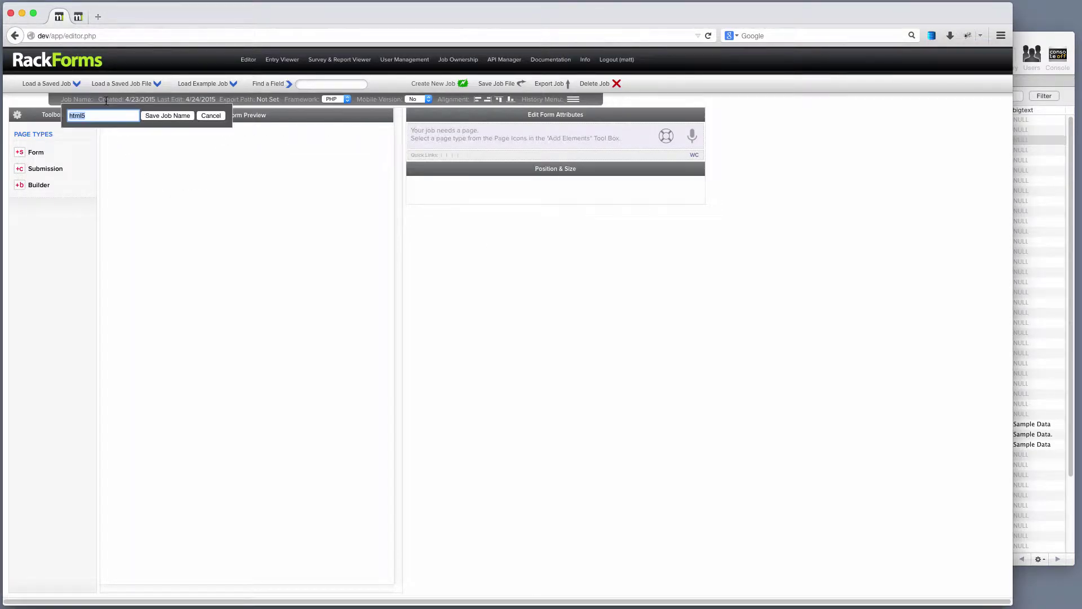
{"action": "type", "text": "validate-email"}
{"action": "key", "text": "Return"}
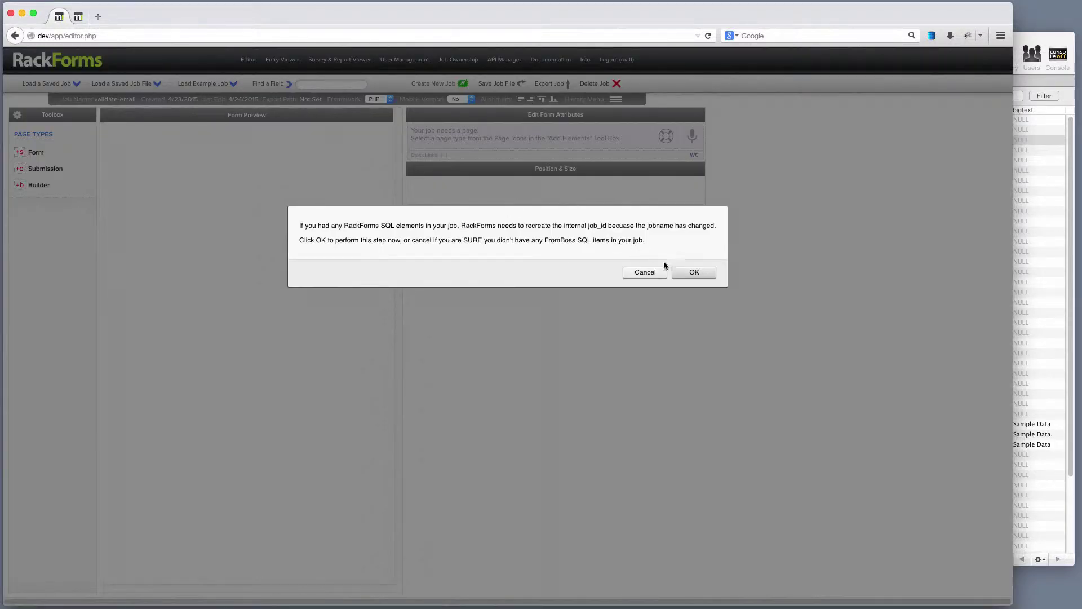
{"action": "left_click", "coordinate": [679, 271]}
{"action": "left_click", "coordinate": [571, 273]}
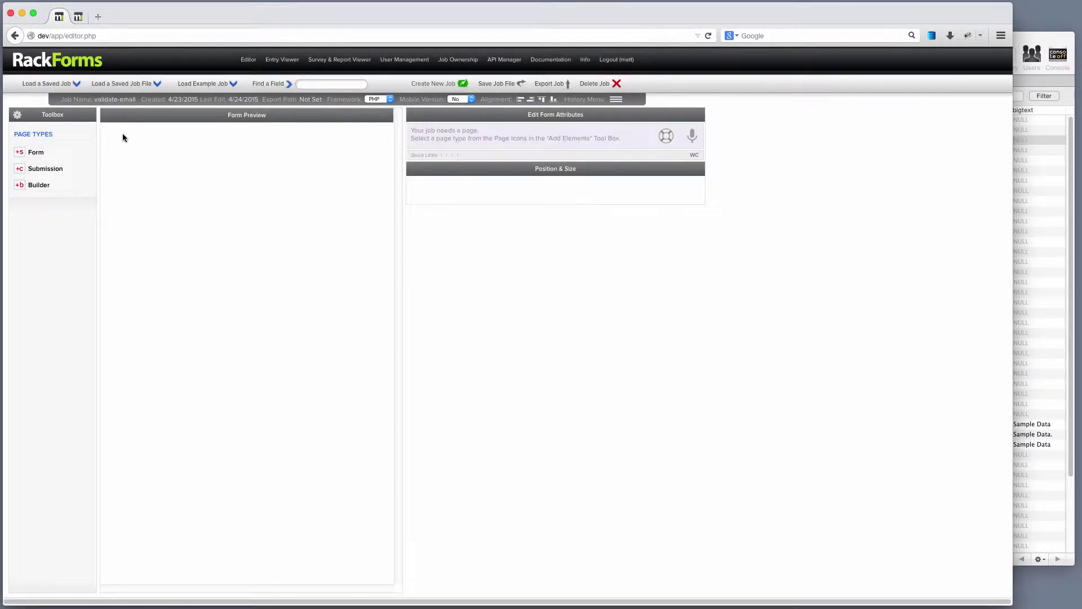
Step: Add two form pages and a submission page, and label the first form page's header Enter Email
{"action": "left_click", "coordinate": [45, 152]}
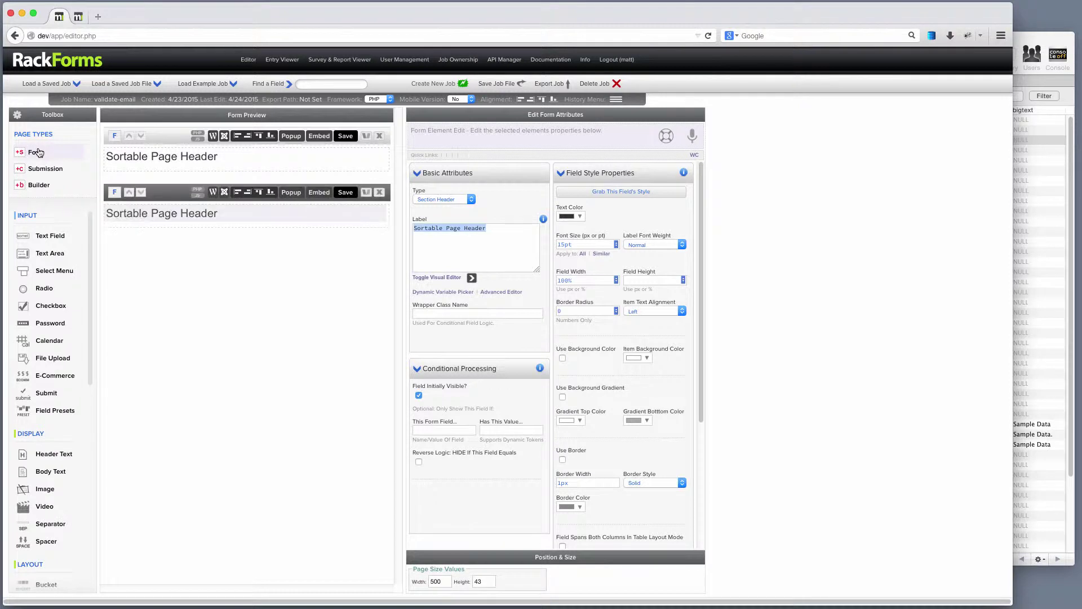
{"action": "left_click", "coordinate": [41, 170]}
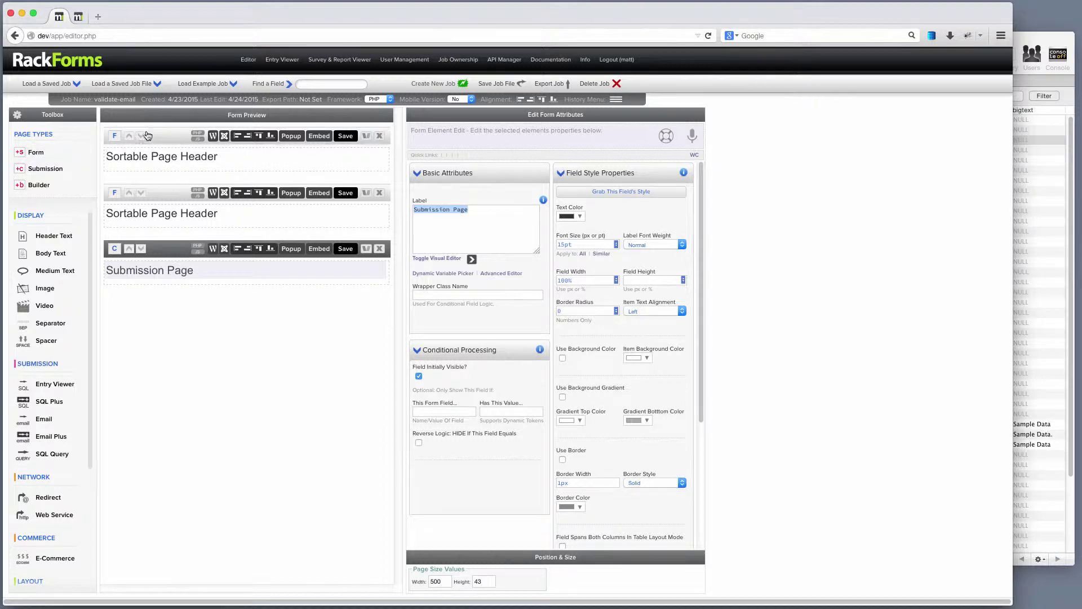
{"action": "left_click", "coordinate": [167, 155]}
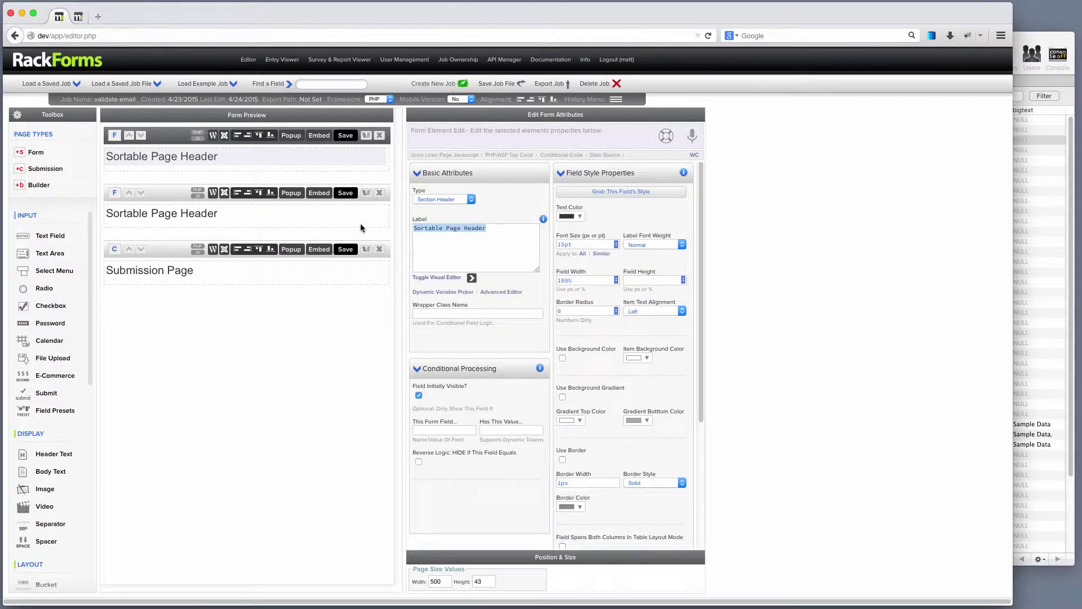
{"action": "type", "text": "Enter Email"}
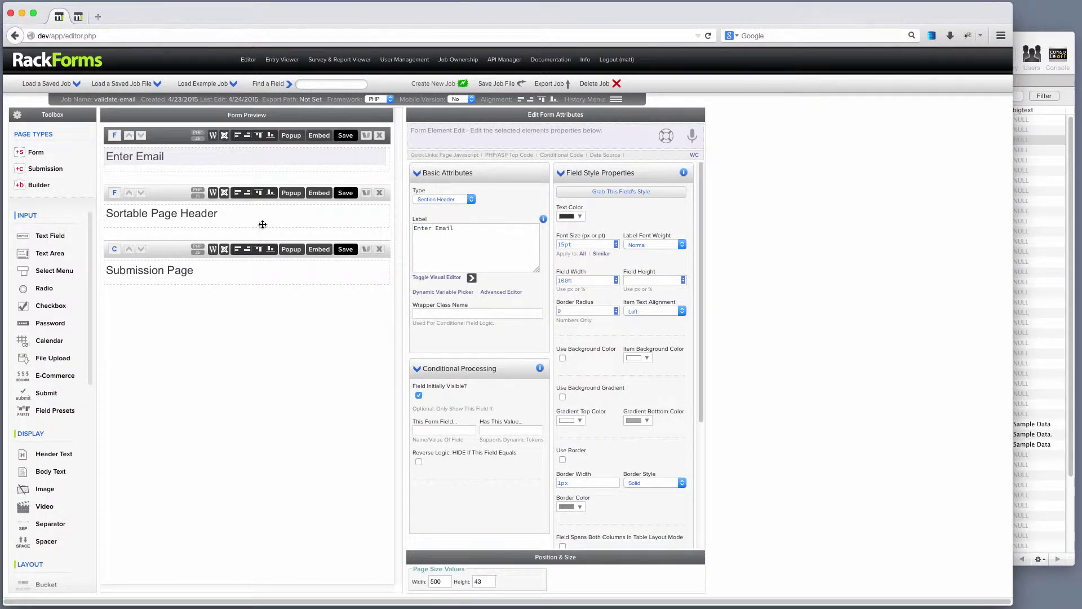
Step: Change the second form page's header label to Validate Email
{"action": "left_click", "coordinate": [278, 216]}
{"action": "key", "text": "super+a"}
{"action": "type", "text": "V"}
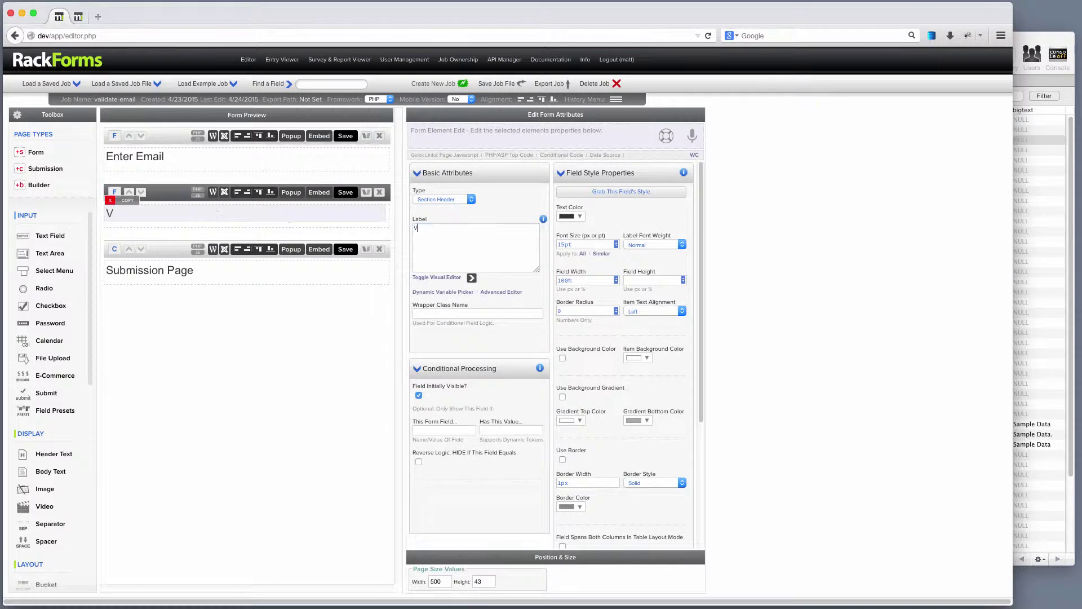
{"action": "type", "text": "alidate Email"}
Step: Change the submission page's header label to Submit Email
{"action": "left_click", "coordinate": [190, 269]}
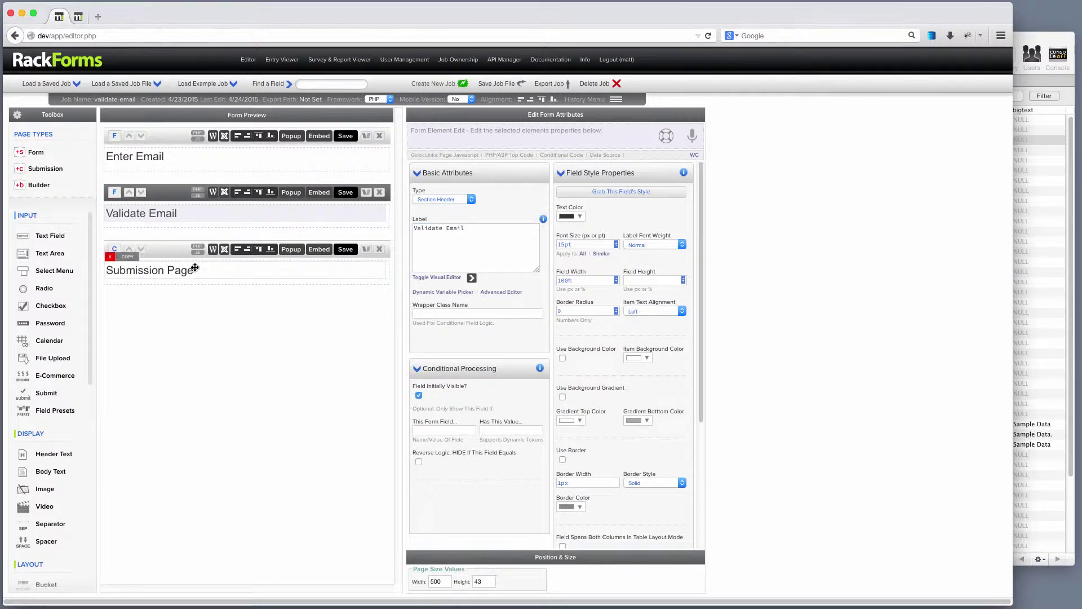
{"action": "double_click", "coordinate": [461, 210]}
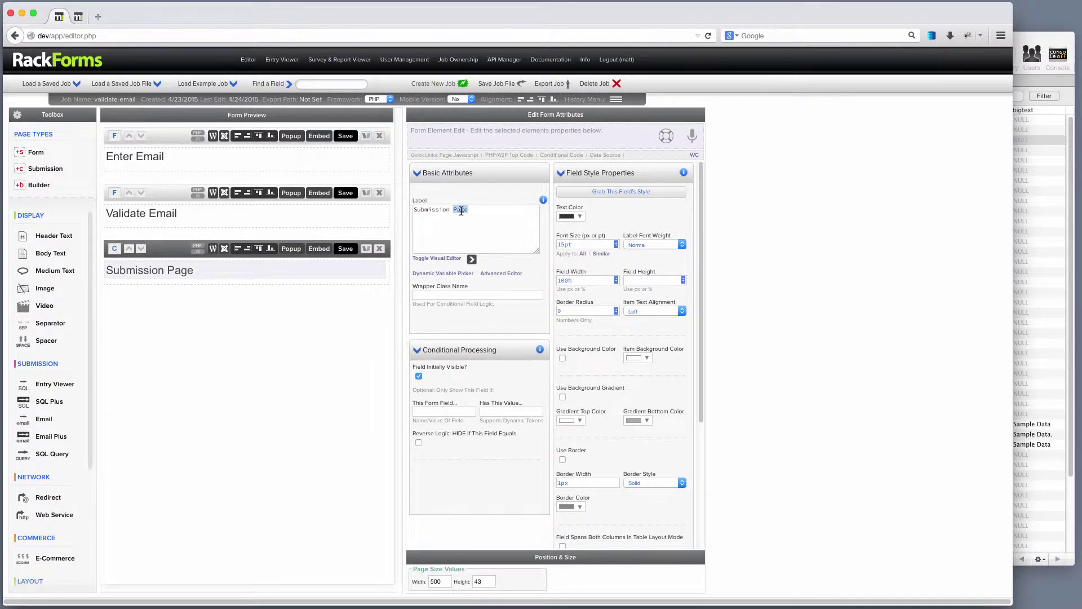
{"action": "type", "text": "Email"}
{"action": "key", "text": "BackSpace"}
{"action": "key", "text": "BackSpace"}
{"action": "key", "text": "BackSpace"}
{"action": "key", "text": "BackSpace"}
{"action": "key", "text": "BackSpace"}
{"action": "type", "text": "t"}
{"action": "mouse_move", "coordinate": [134, 271]}
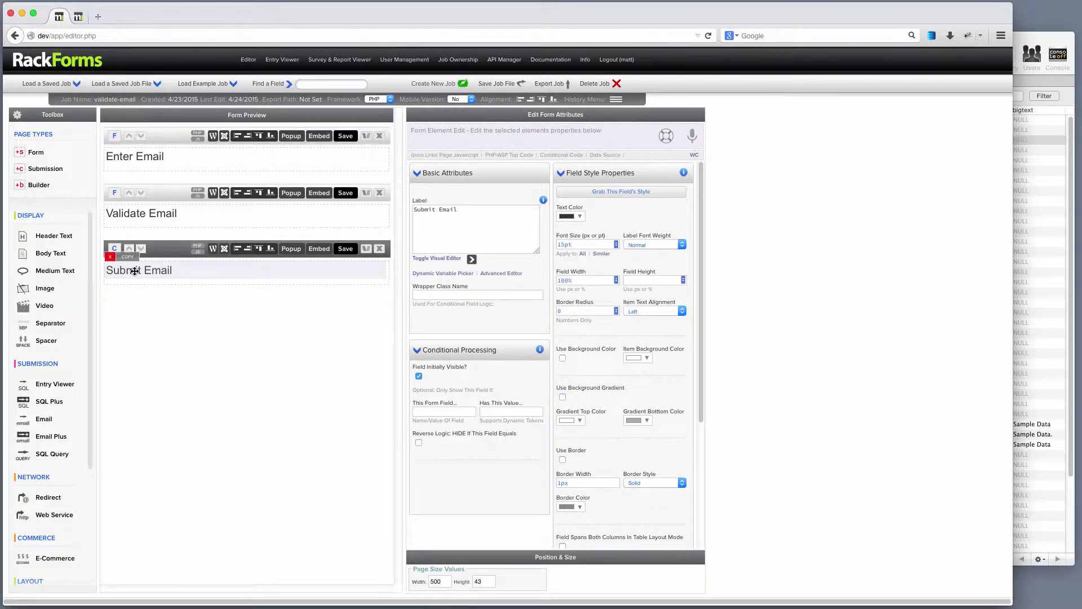
Step: Add a text field labelled Email and a Submit button to the Enter Email page
{"action": "left_click", "coordinate": [167, 141]}
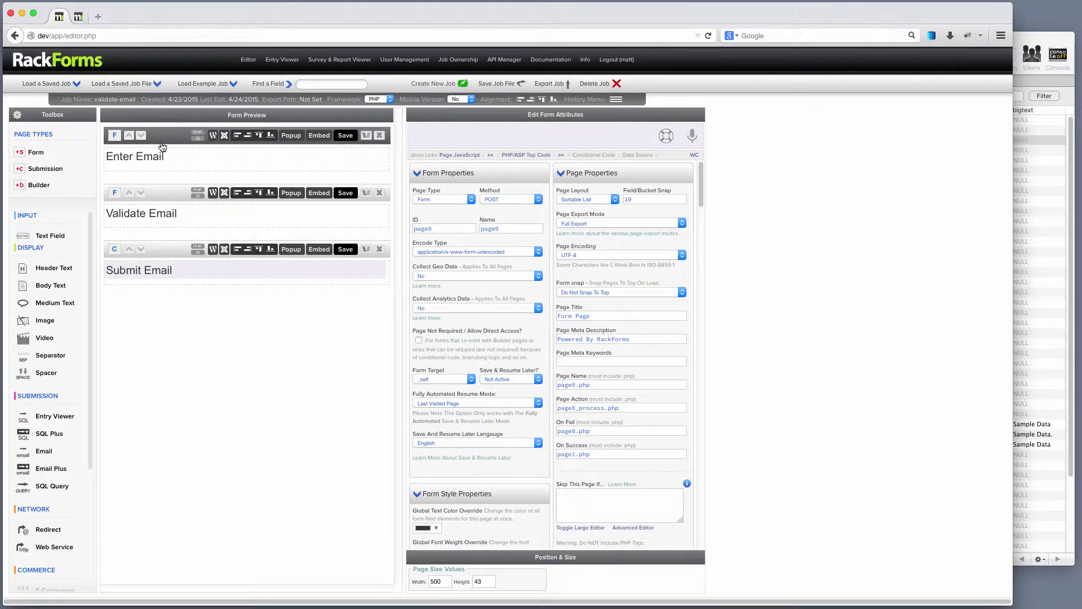
{"action": "left_click", "coordinate": [54, 242]}
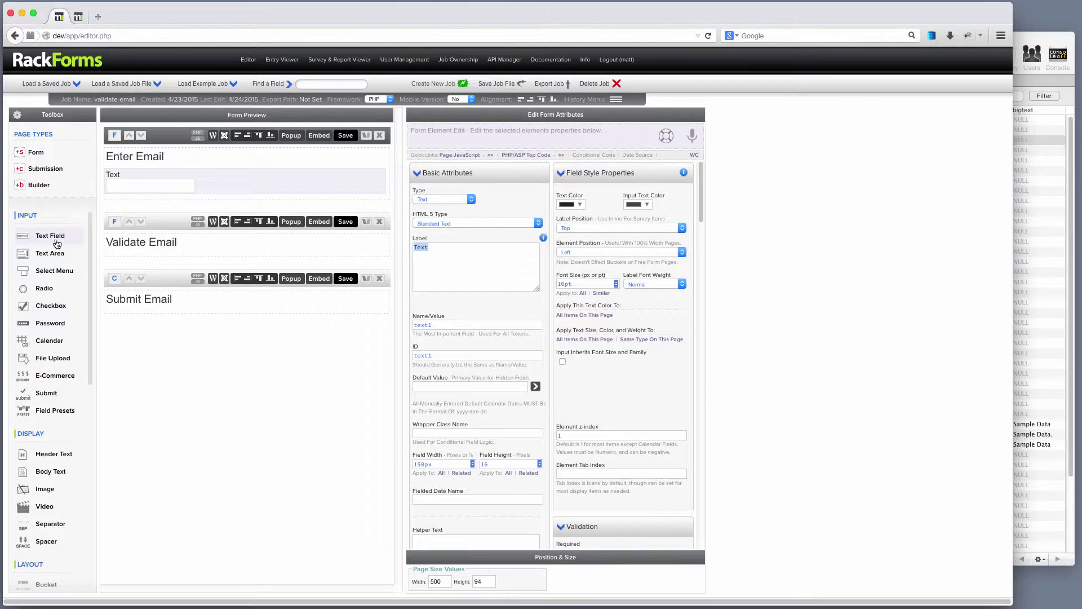
{"action": "type", "text": "Email"}
{"action": "key", "text": "Tab"}
{"action": "left_click", "coordinate": [63, 393]}
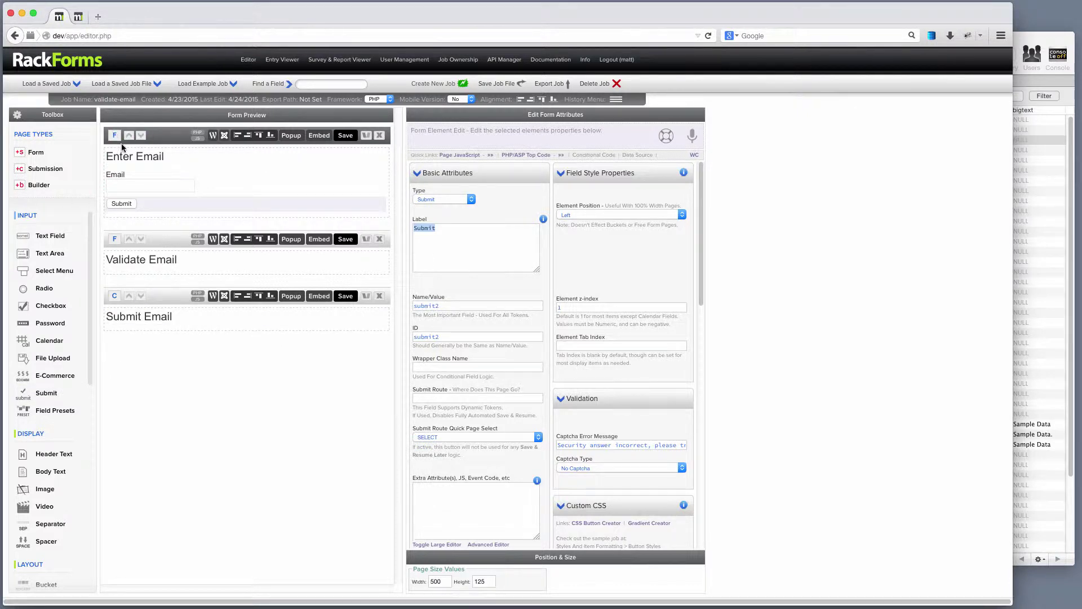
{"action": "mouse_move", "coordinate": [130, 206]}
{"action": "scroll", "coordinate": [79, 501], "scroll_direction": "down", "scroll_amount": 3}
{"action": "scroll", "coordinate": [77, 502], "scroll_direction": "down", "scroll_amount": 2}
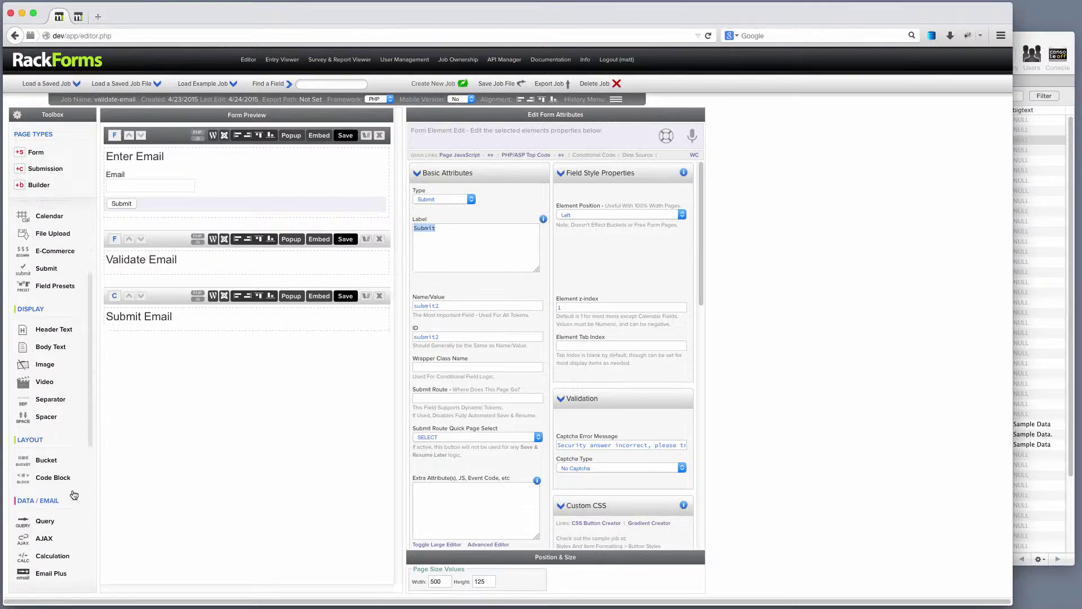
{"action": "left_click", "coordinate": [45, 521]}
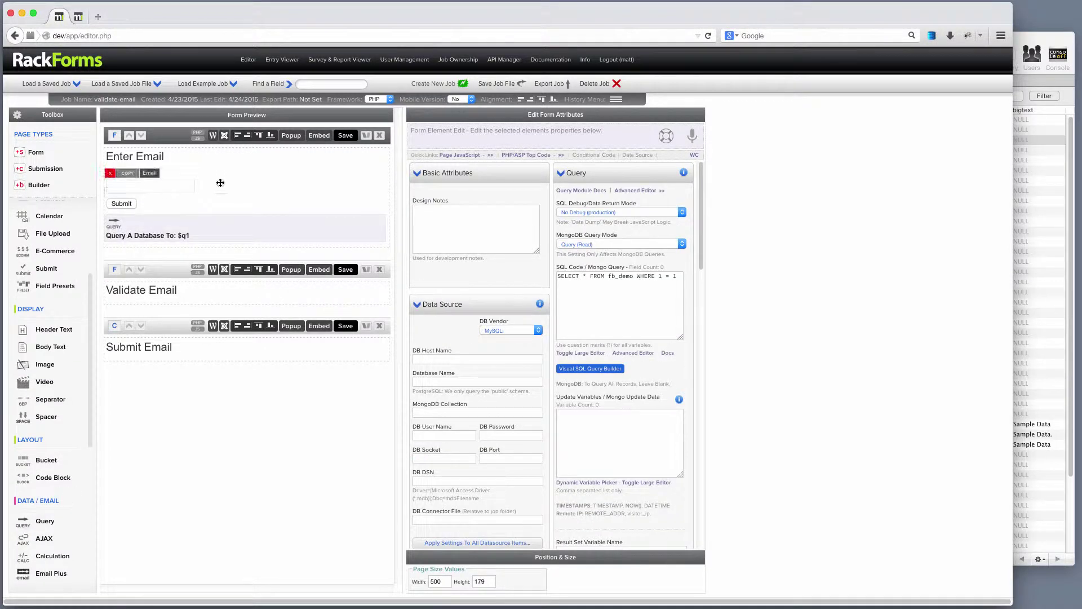
{"action": "left_click", "coordinate": [115, 219]}
{"action": "left_click", "coordinate": [542, 272]}
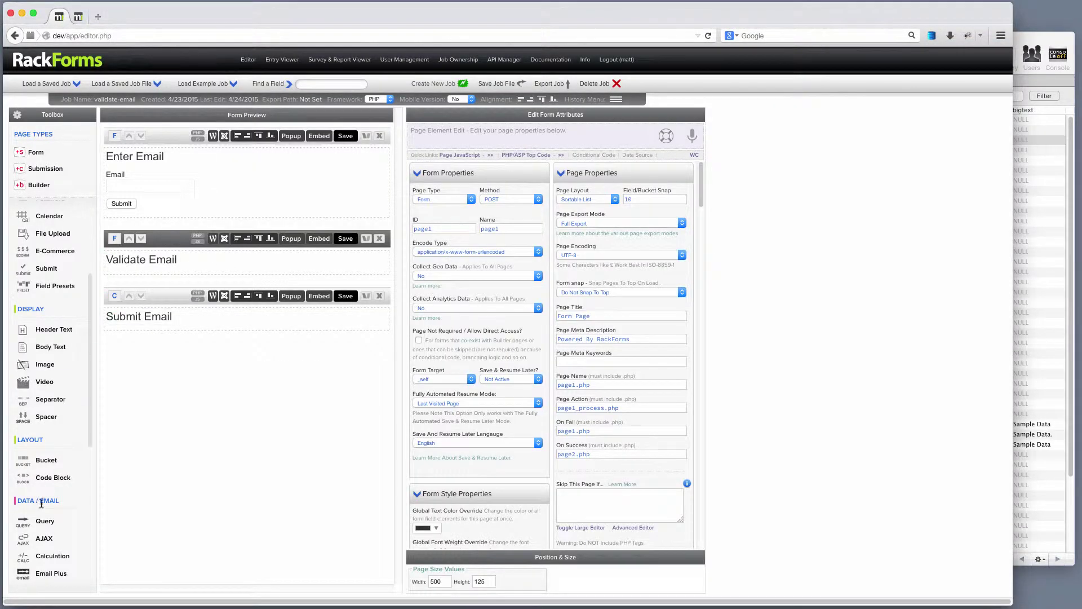
Step: Add a Query element to the Validate Email page with the SQL code SELECT COUNT(*) as CT FROM fb_demo WHERE email = ?
{"action": "left_click", "coordinate": [45, 520]}
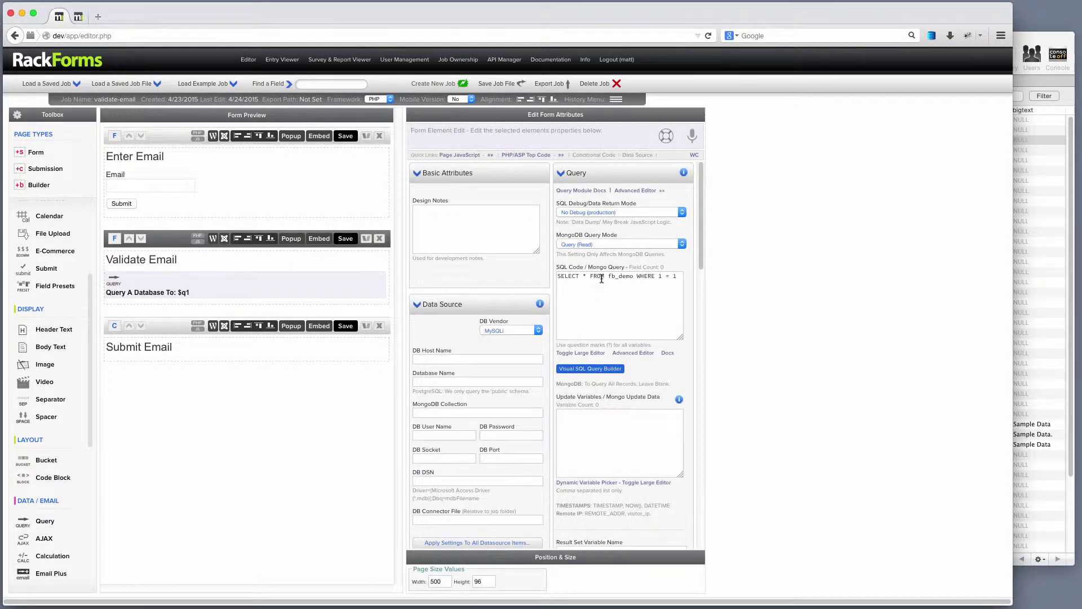
{"action": "double_click", "coordinate": [585, 276]}
{"action": "type", "text": "COUNT(*) as CT FROM"}
{"action": "left_click_drag", "start_coordinate": [608, 285], "coordinate": [646, 287]}
{"action": "type", "text": "email ="}
{"action": "left_click", "coordinate": [1044, 35]}
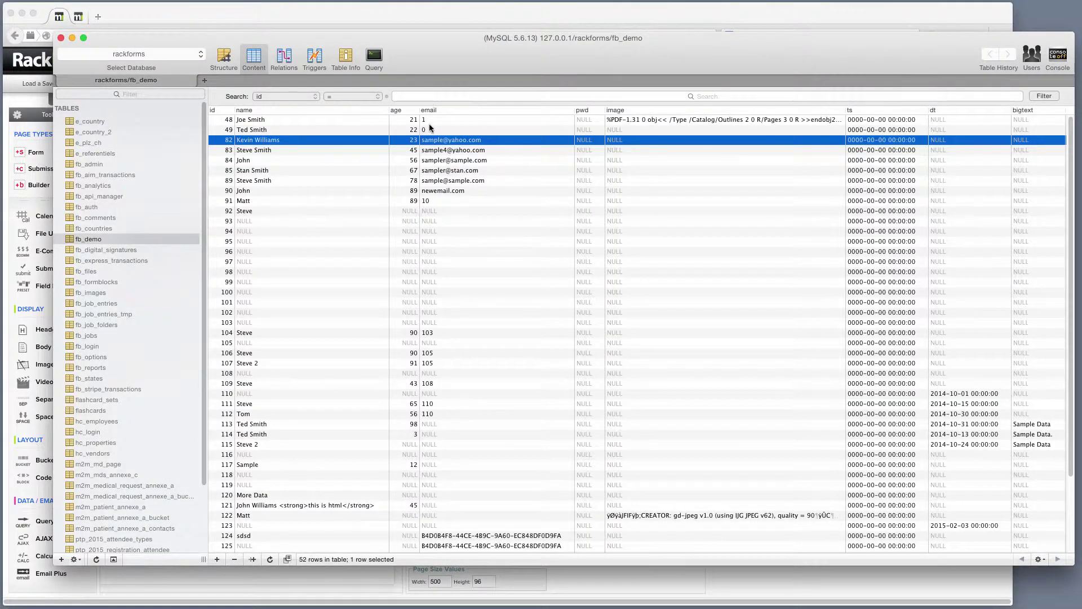
{"action": "left_click", "coordinate": [435, 9]}
{"action": "type", "text": "?"}
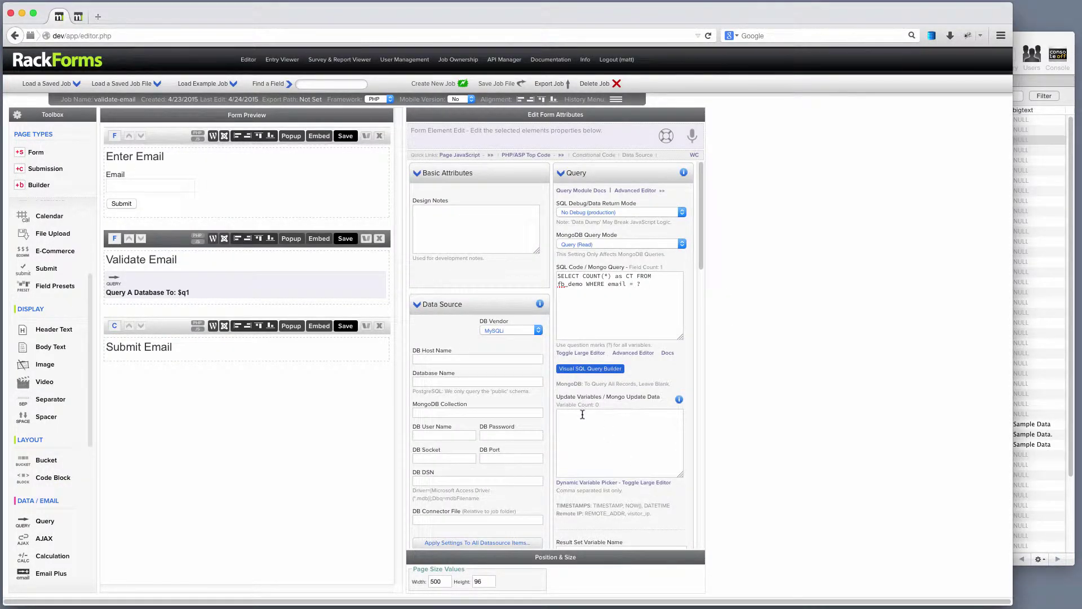
Step: Insert the Email field as the query's update variable using the Dynamic Variable Picker
{"action": "left_click", "coordinate": [586, 483]}
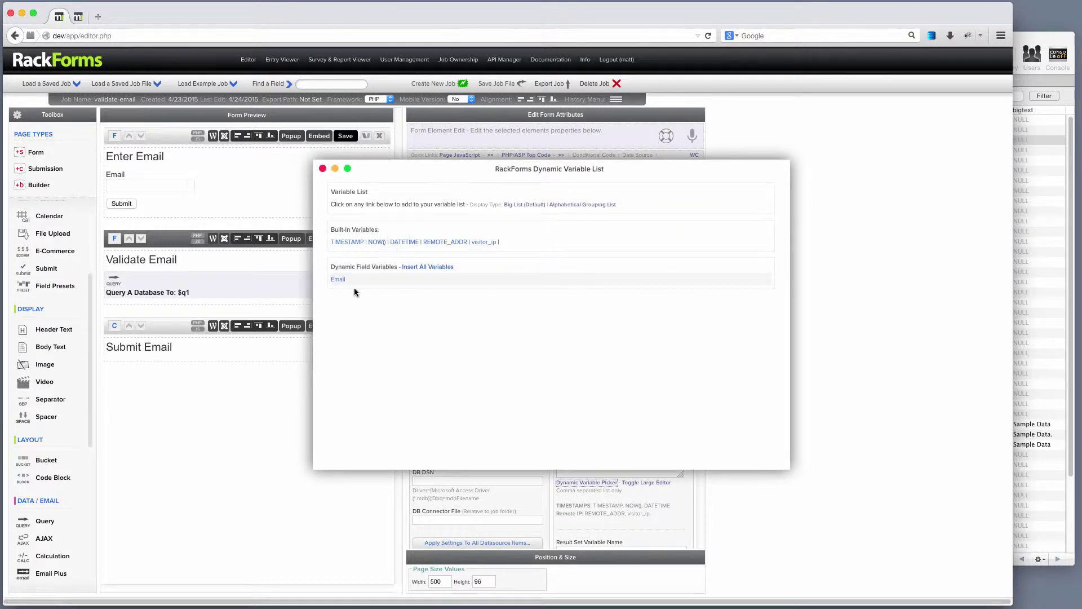
{"action": "left_click", "coordinate": [338, 279]}
{"action": "left_click", "coordinate": [323, 169]}
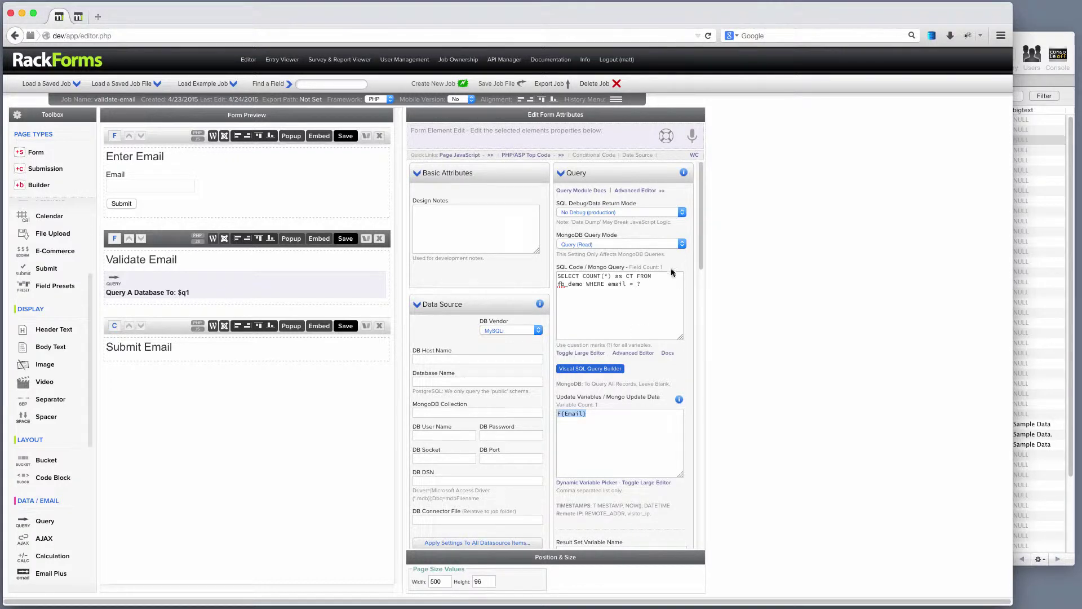
{"action": "left_click", "coordinate": [654, 285]}
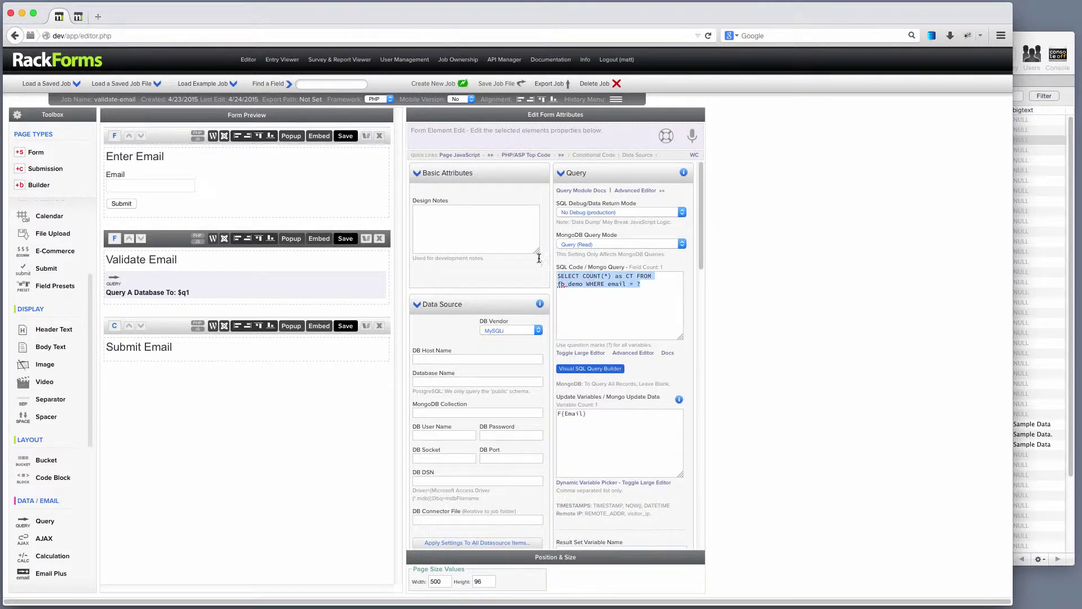
{"action": "double_click", "coordinate": [627, 276]}
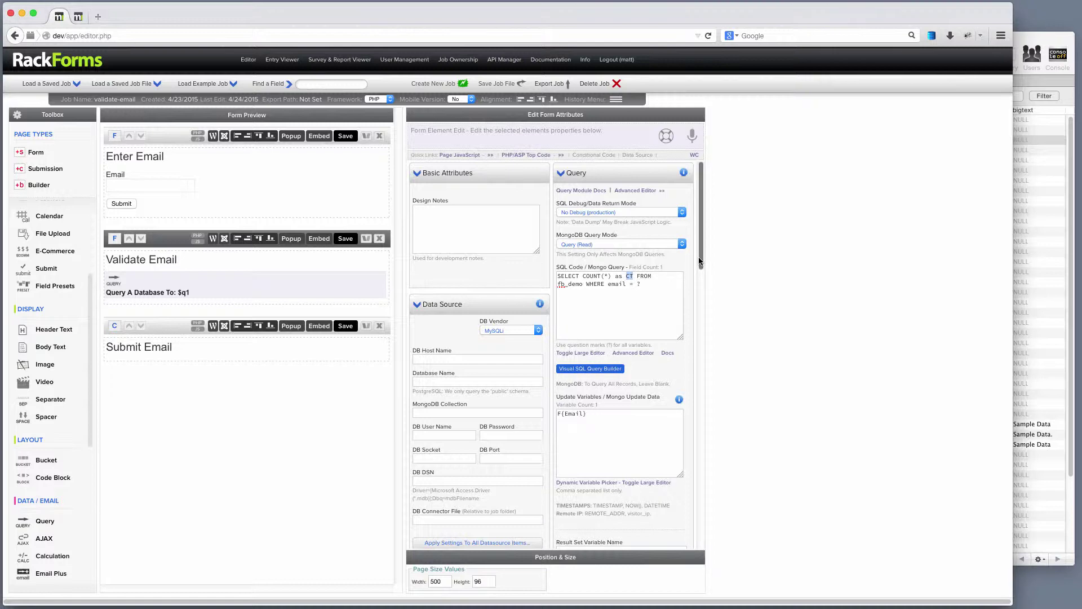
Step: Copy the sample expression $fb_query[0]['name'] into the query's Code To Run After Query
{"action": "left_click_drag", "start_coordinate": [699, 256], "coordinate": [709, 494]}
{"action": "left_click", "coordinate": [656, 447]}
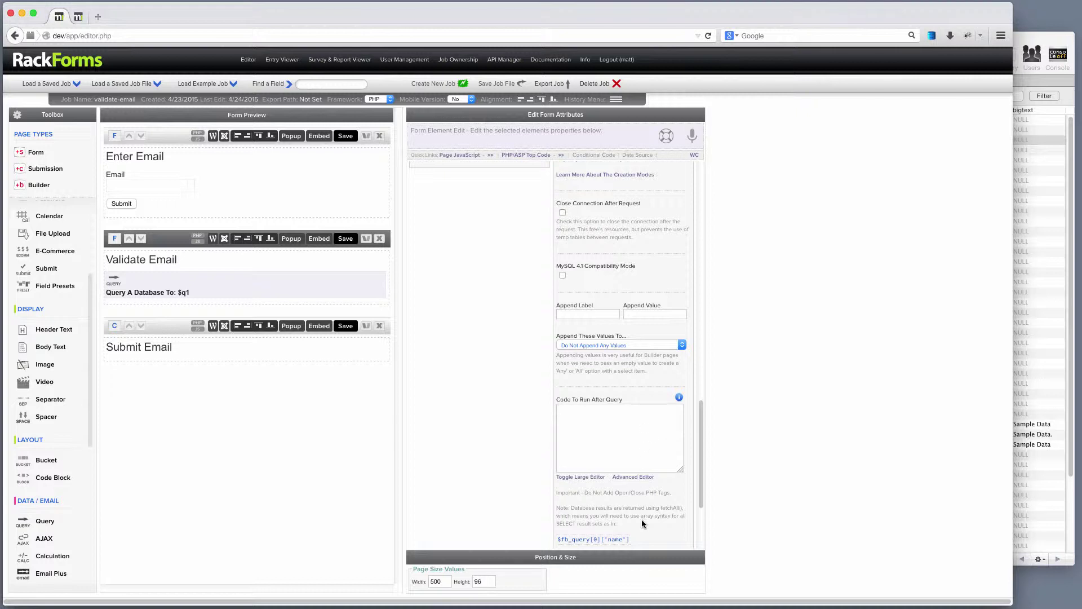
{"action": "scroll", "coordinate": [642, 520], "scroll_direction": "down", "scroll_amount": 2}
{"action": "left_click_drag", "start_coordinate": [556, 494], "coordinate": [631, 496]}
{"action": "key", "text": "ctrl+c"}
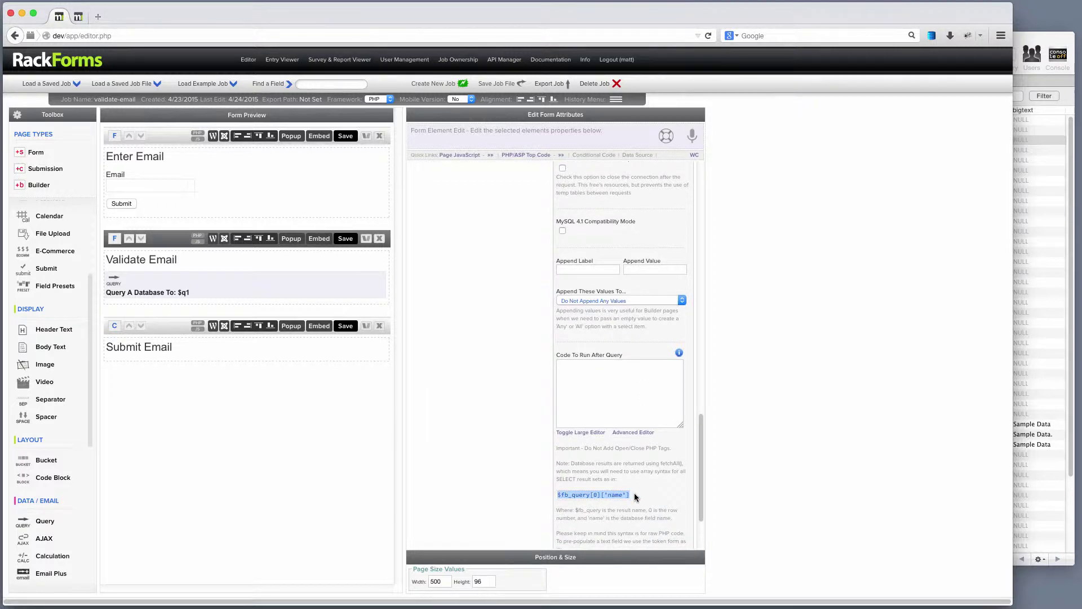
{"action": "left_click", "coordinate": [589, 387]}
{"action": "key", "text": "ctrl+v"}
Step: Turn the pasted expression into an if condition on the CT result that redirects with Location: index.php
{"action": "left_click", "coordinate": [560, 364]}
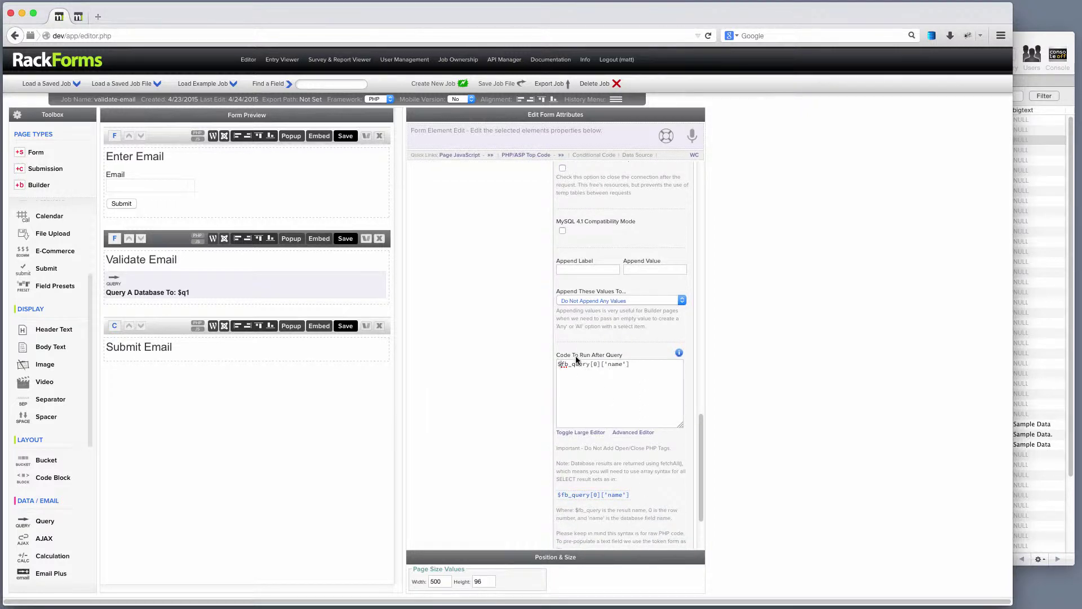
{"action": "type", "text": "if("}
{"action": "double_click", "coordinate": [626, 364]}
{"action": "type", "text": "CT"}
{"action": "left_click", "coordinate": [641, 364]}
{"action": "key", "text": "BackSpace"}
{"action": "type", "text": "!"}
{"action": "type", "text": "Location: index.php"}
Step: Set the Enter Email page's Page Name to index.php in its page properties and close them
{"action": "left_click", "coordinate": [116, 137]}
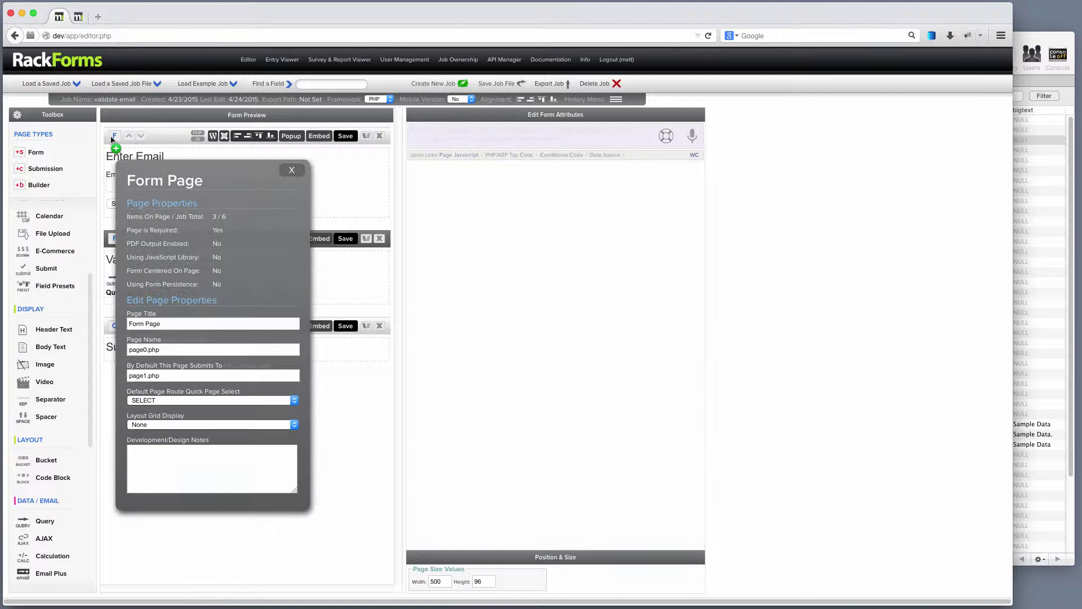
{"action": "double_click", "coordinate": [149, 349]}
{"action": "type", "text": "index"}
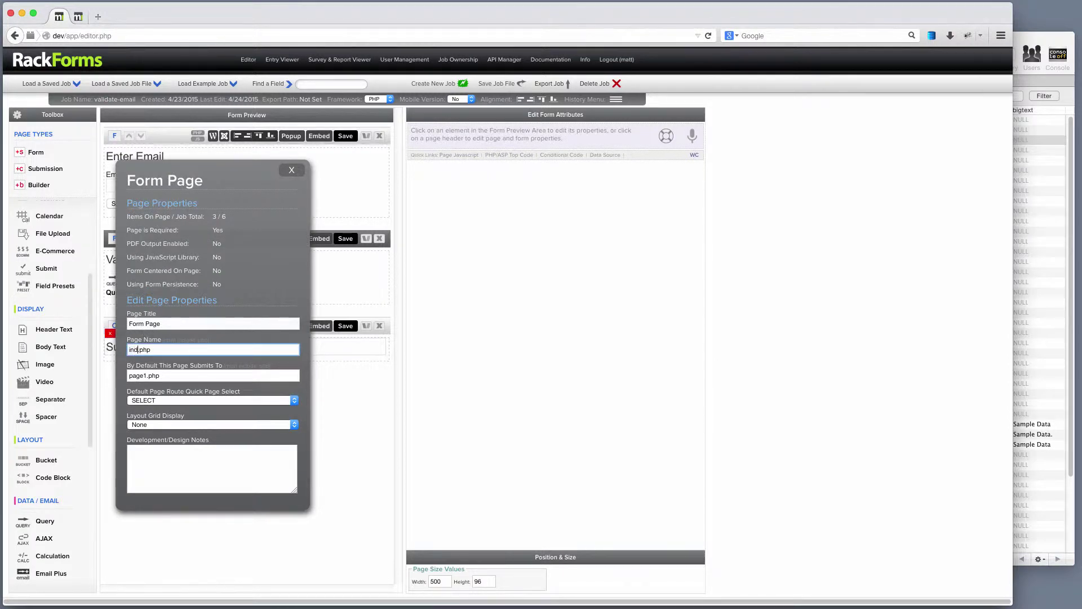
{"action": "key", "text": "Tab"}
{"action": "left_click", "coordinate": [293, 170]}
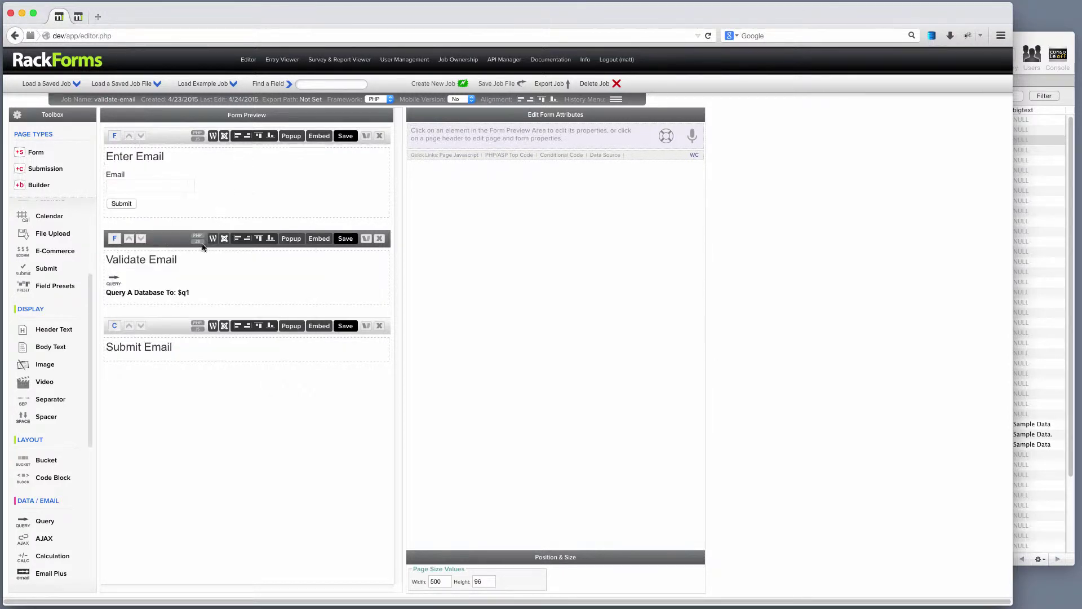
Step: Copy the Validate Email query's SQL code and paste it into the query editor of the MySQL database client
{"action": "left_click", "coordinate": [195, 283]}
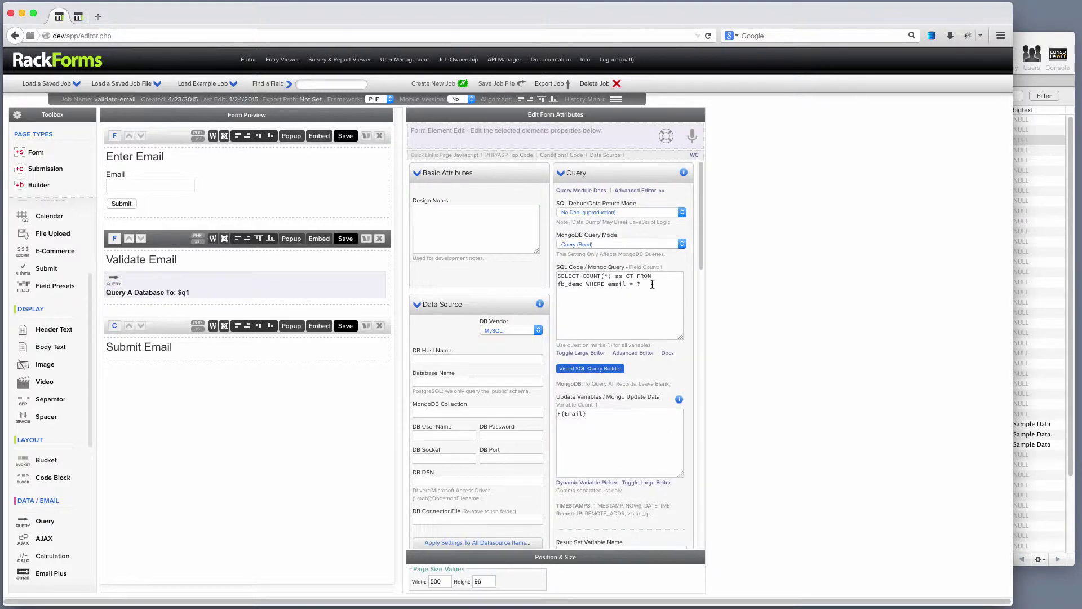
{"action": "left_click_drag", "start_coordinate": [653, 284], "coordinate": [526, 281]}
{"action": "left_click", "coordinate": [1071, 142]}
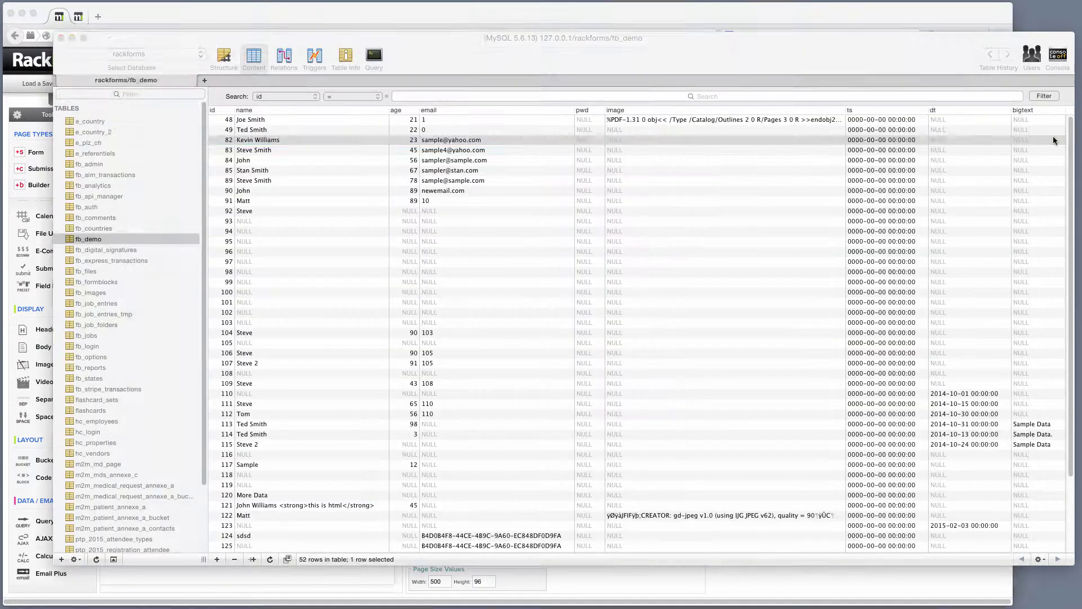
{"action": "left_click", "coordinate": [374, 56]}
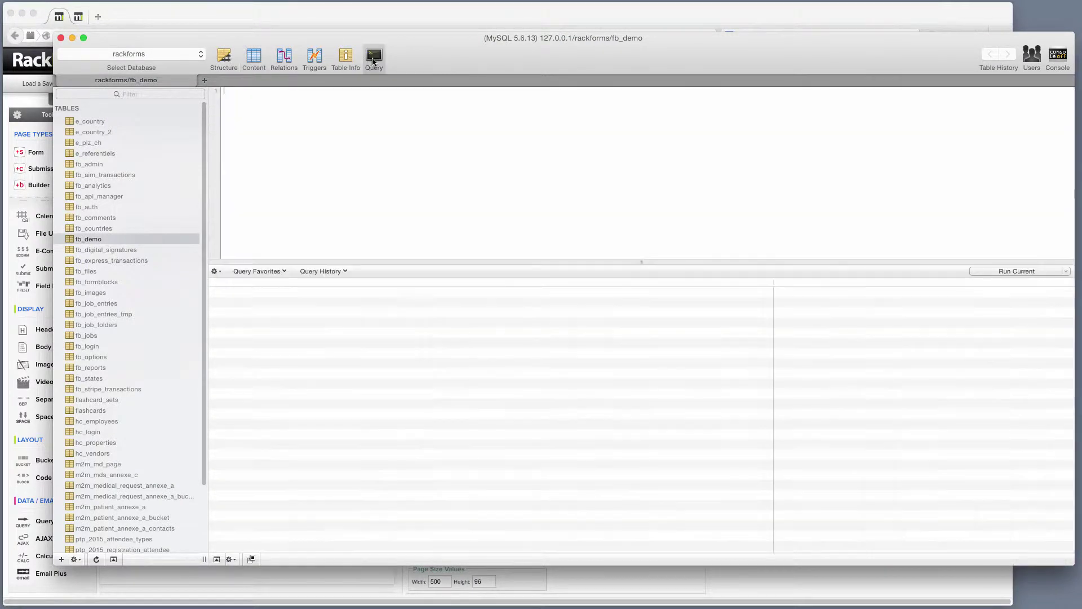
{"action": "key", "text": "super+v"}
Step: Replace the pasted query's question mark with '1' as the email value and run the query
{"action": "double_click", "coordinate": [391, 90]}
{"action": "type", "text": "''"}
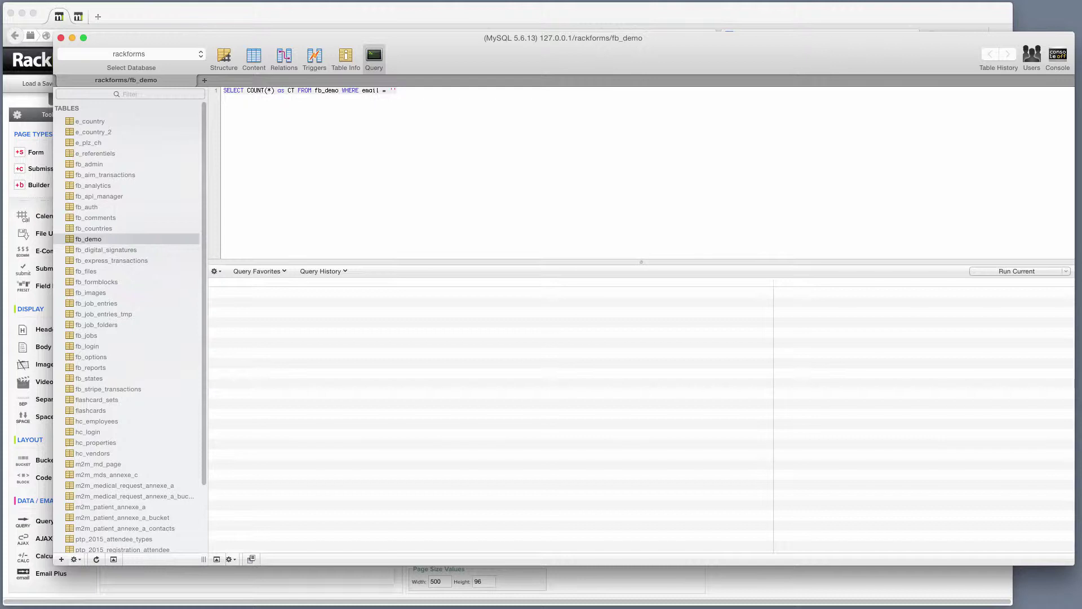
{"action": "type", "text": "1"}
{"action": "key", "text": "super+r"}
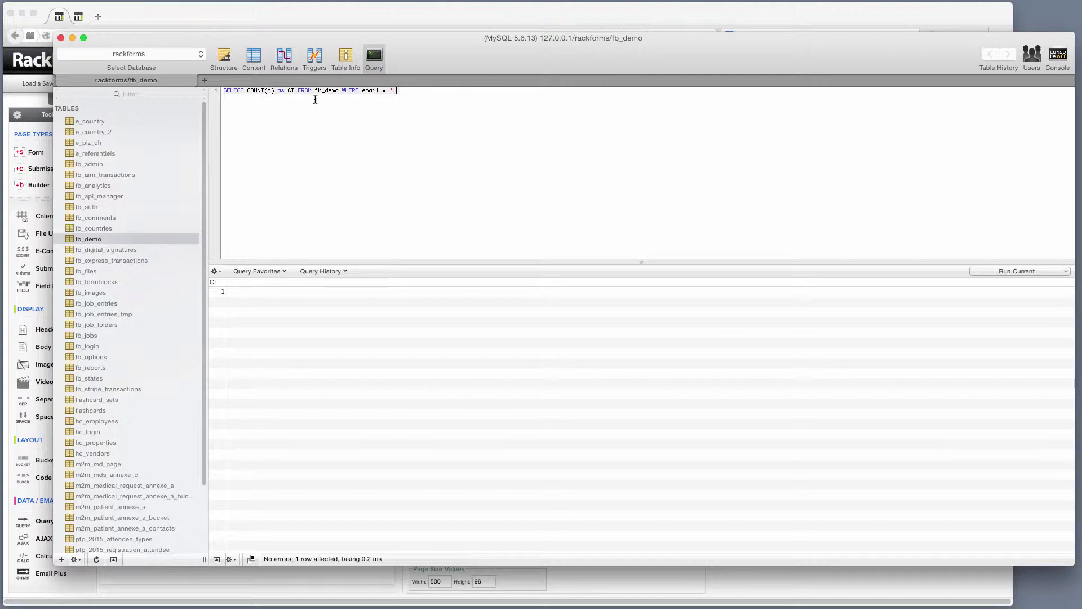
Step: Inspect the fb_demo row with email 1, try dsfhdhdg as the query's email value, and return to the RackForms editor
{"action": "left_click", "coordinate": [253, 60]}
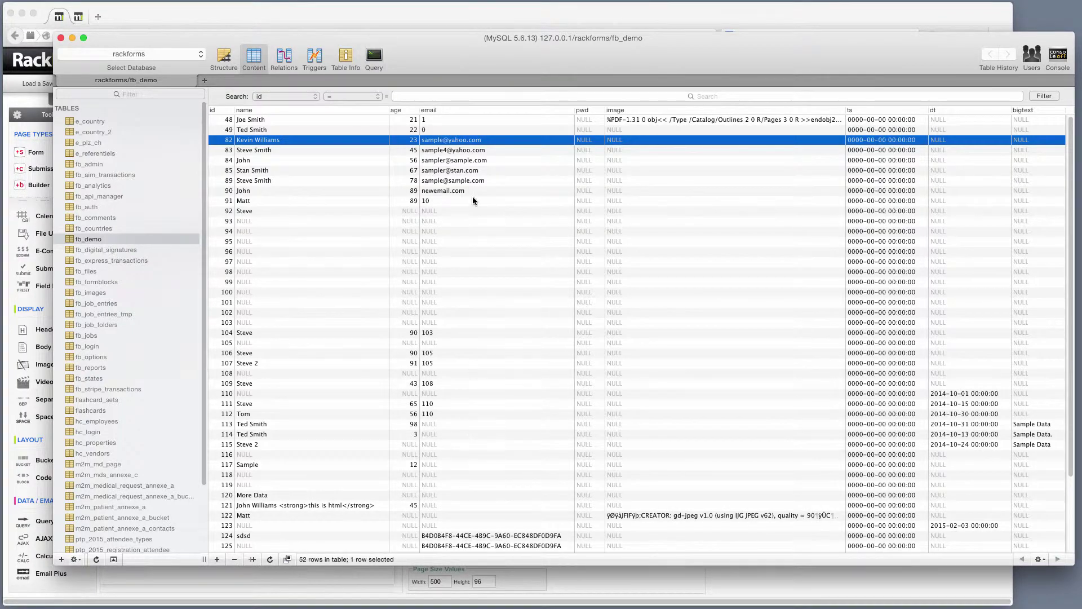
{"action": "left_click", "coordinate": [437, 122]}
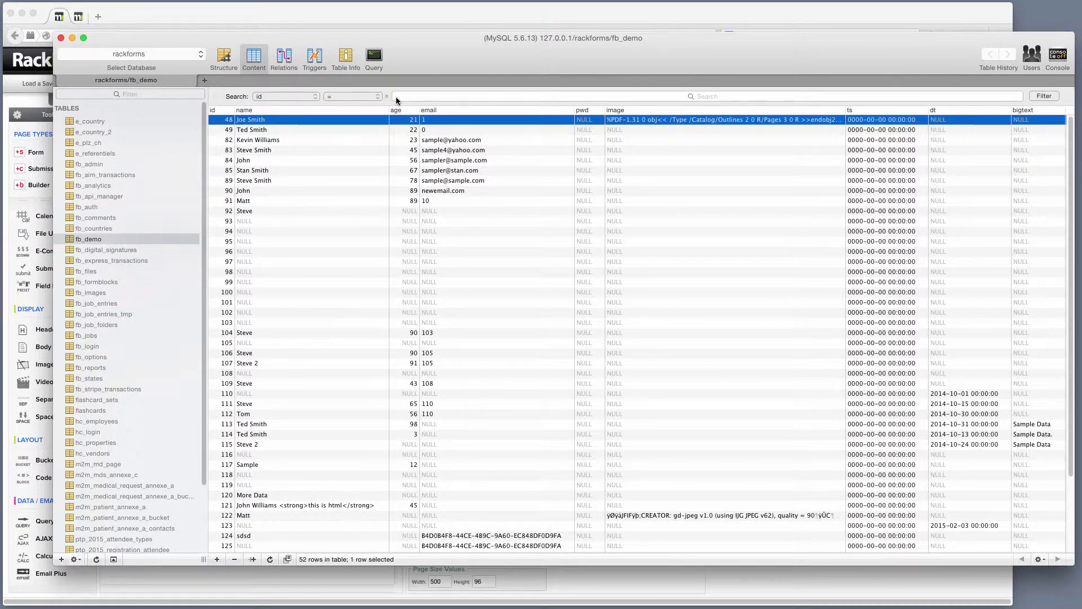
{"action": "left_click", "coordinate": [375, 56]}
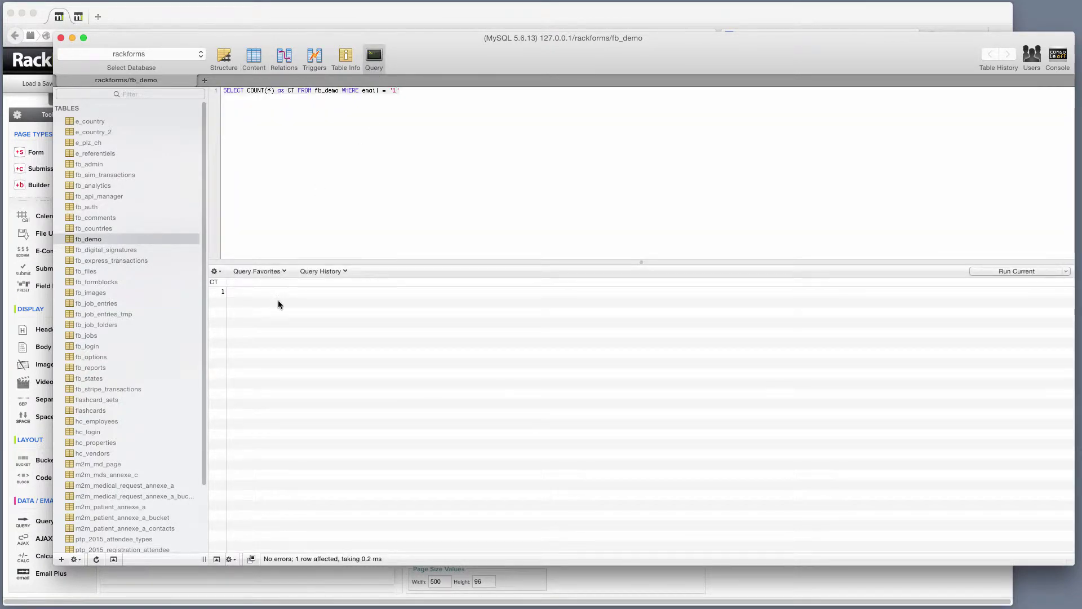
{"action": "type", "text": "dsfhdhdg"}
{"action": "left_click", "coordinate": [233, 16]}
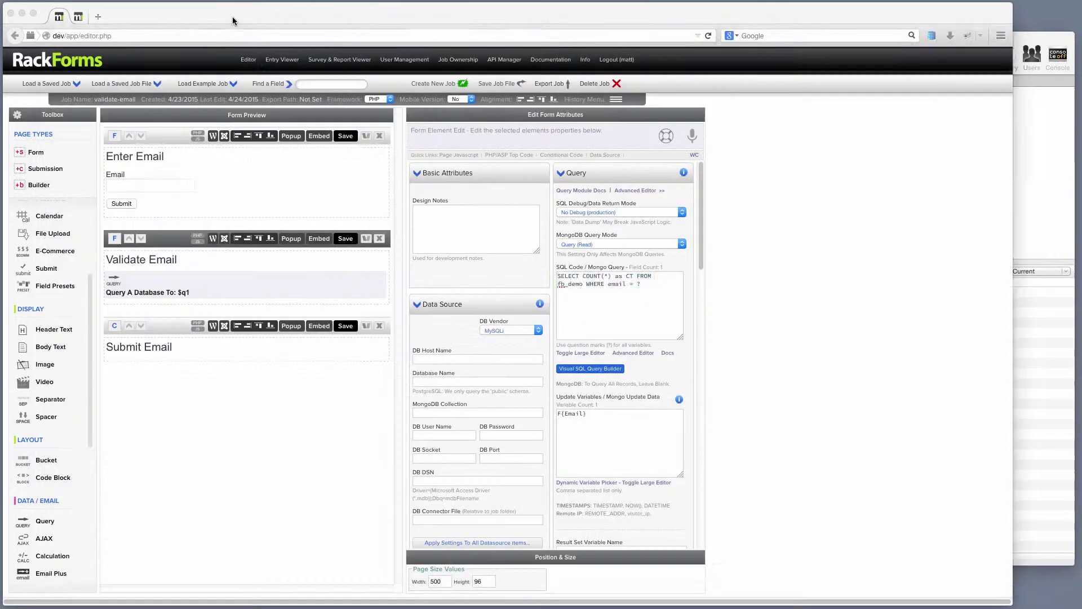
Step: Append ?error=email to the index.php redirect location in the query's Code To Run After Query
{"action": "left_click_drag", "start_coordinate": [701, 194], "coordinate": [719, 536]}
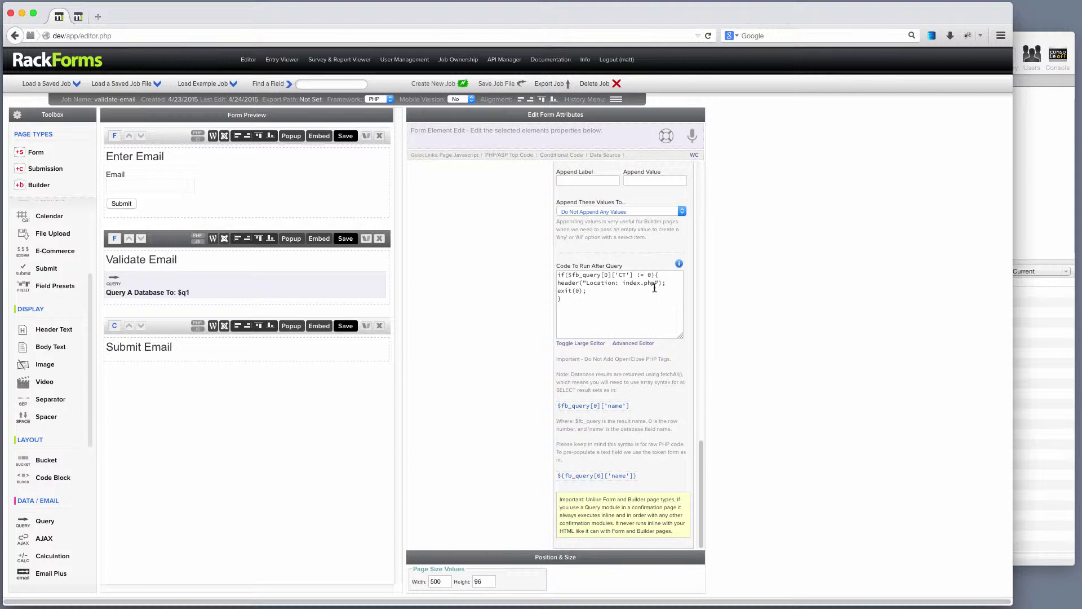
{"action": "left_click_drag", "start_coordinate": [652, 273], "coordinate": [638, 275]}
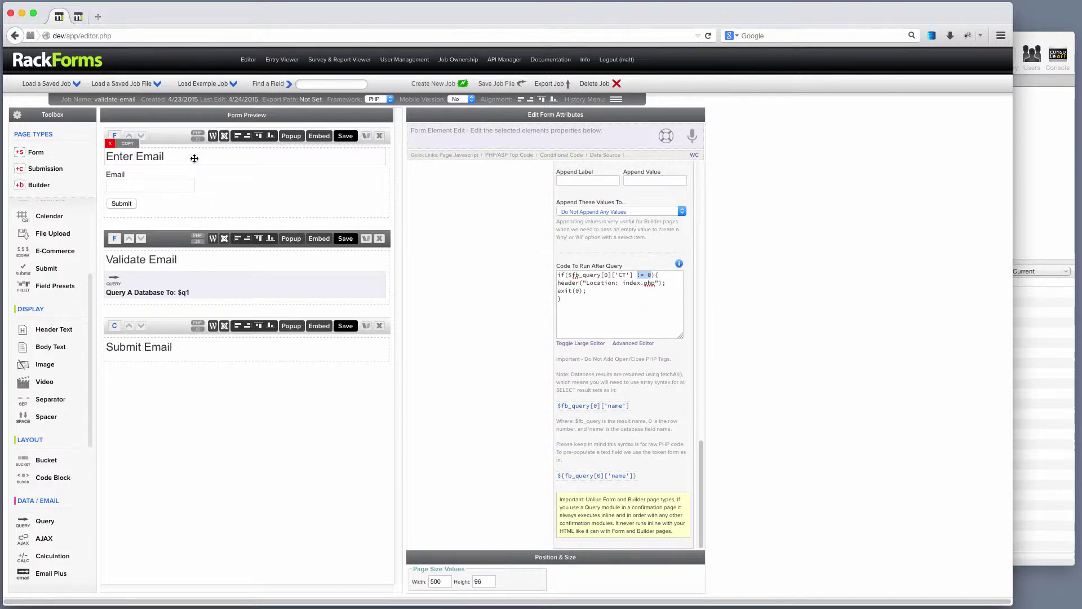
{"action": "left_click", "coordinate": [655, 283]}
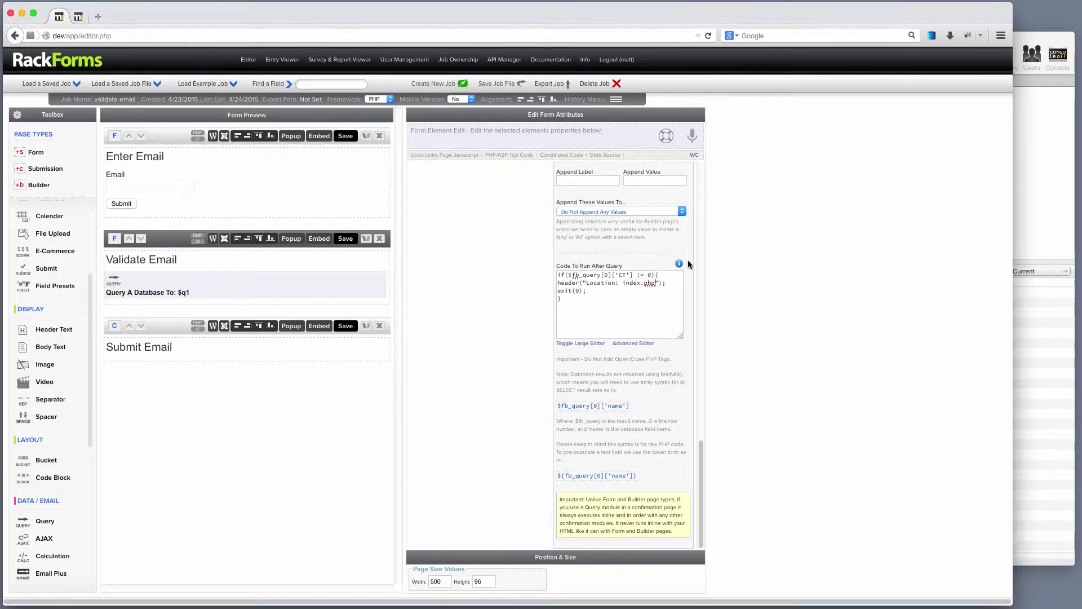
{"action": "type", "text": "?errror=email"}
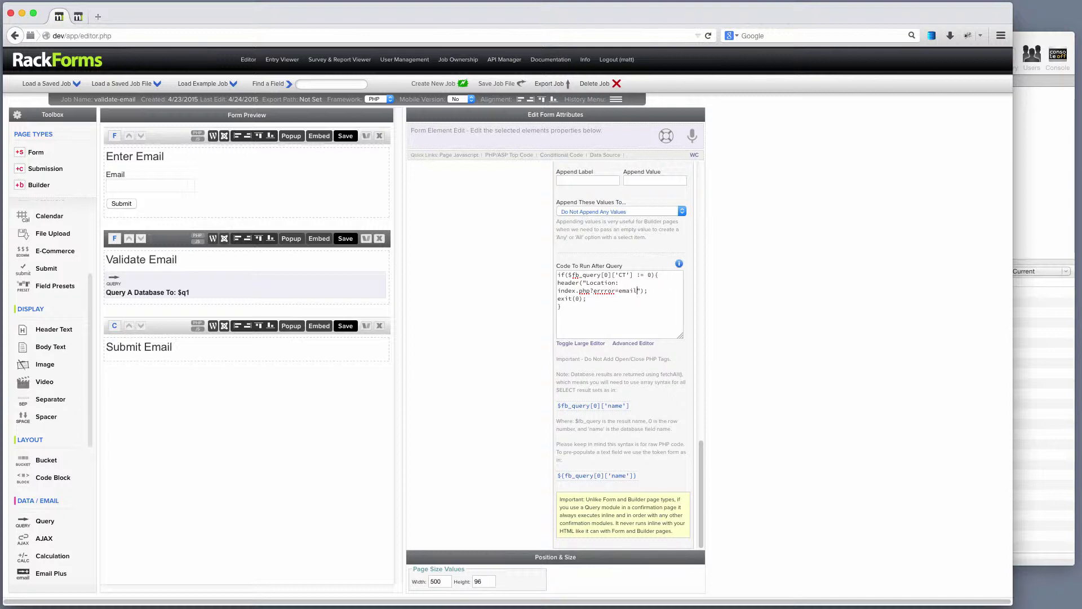
{"action": "left_click", "coordinate": [605, 291]}
{"action": "key", "text": "BackSpace"}
{"action": "double_click", "coordinate": [603, 291]}
Step: Add a Code Block between the Enter Email header and the Email field
{"action": "left_click", "coordinate": [237, 151]}
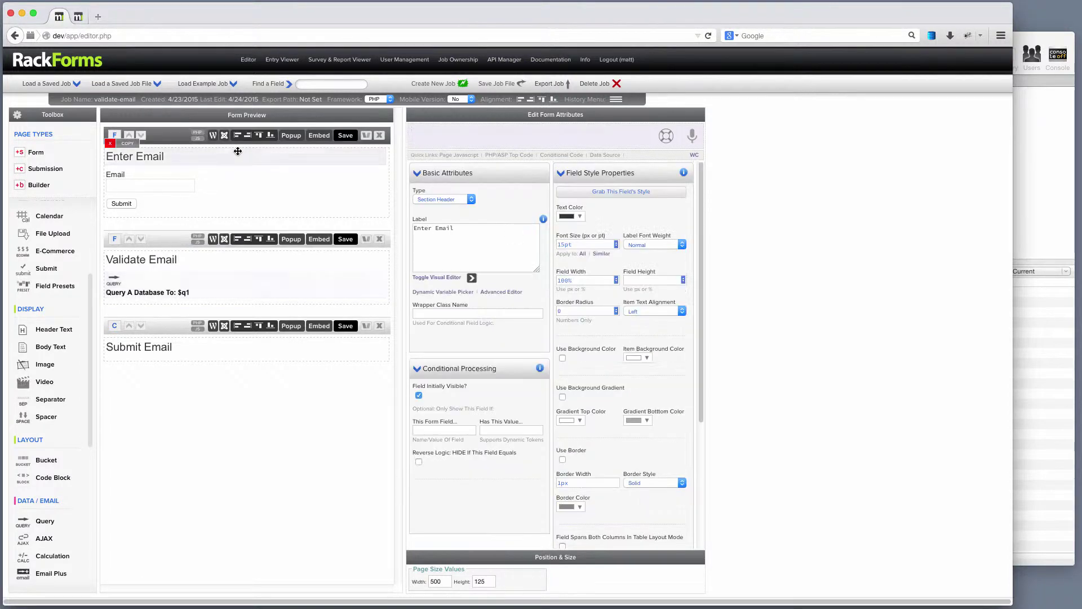
{"action": "scroll", "coordinate": [81, 399], "scroll_direction": "down", "scroll_amount": 1}
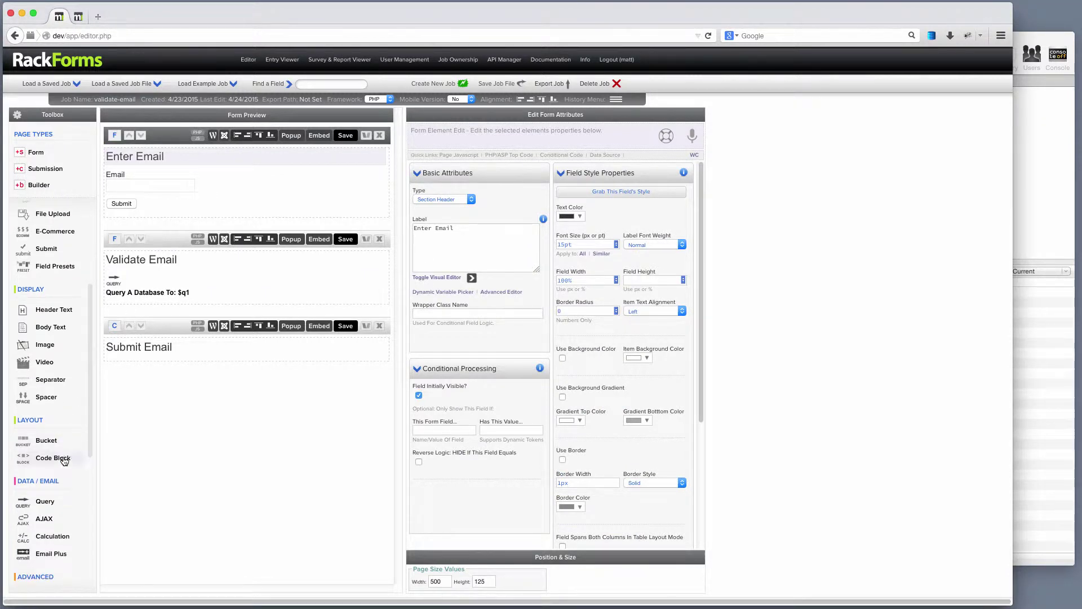
{"action": "left_click_drag", "start_coordinate": [62, 457], "coordinate": [217, 178]}
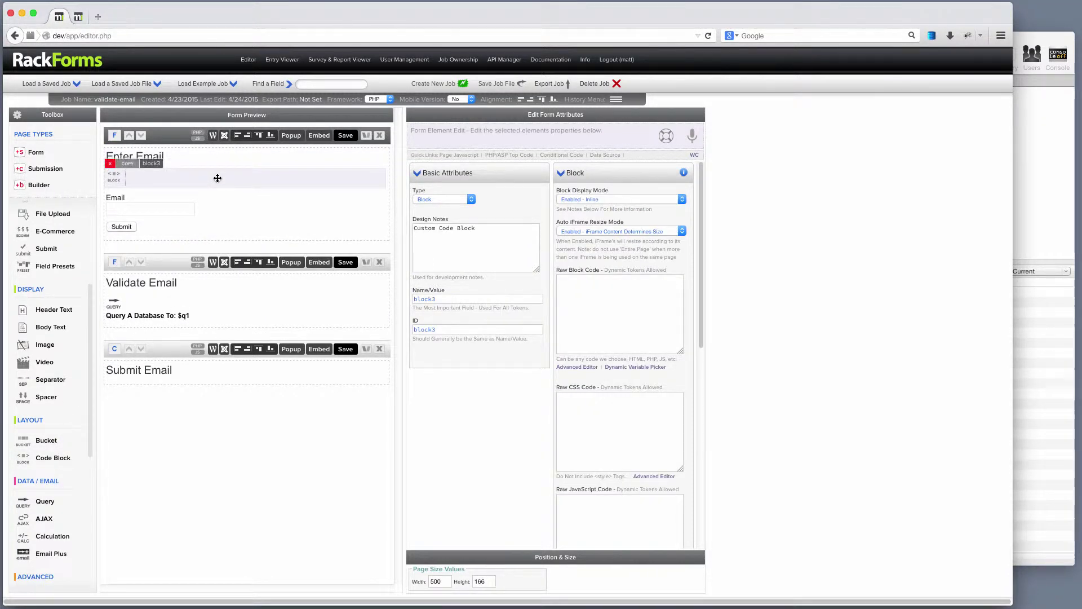
Step: Start the block's Raw Block Code with <?php and an if condition testing that $_GET['error'] is set and equals "email"
{"action": "left_click", "coordinate": [628, 297]}
{"action": "type", "text": "<?php"}
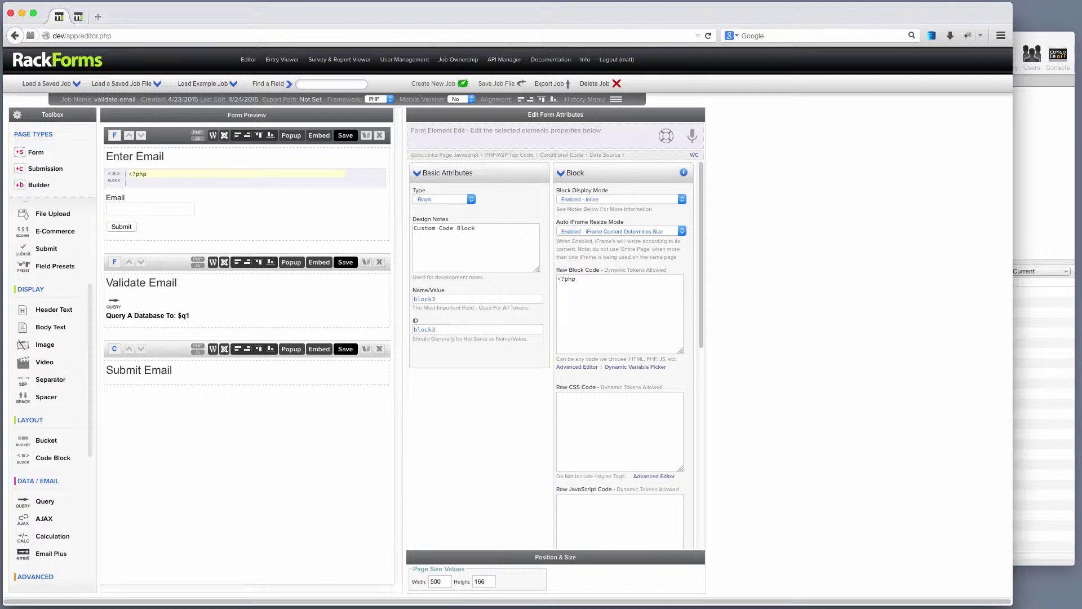
{"action": "type", "text": "if(isset($_GET['error']) && "}
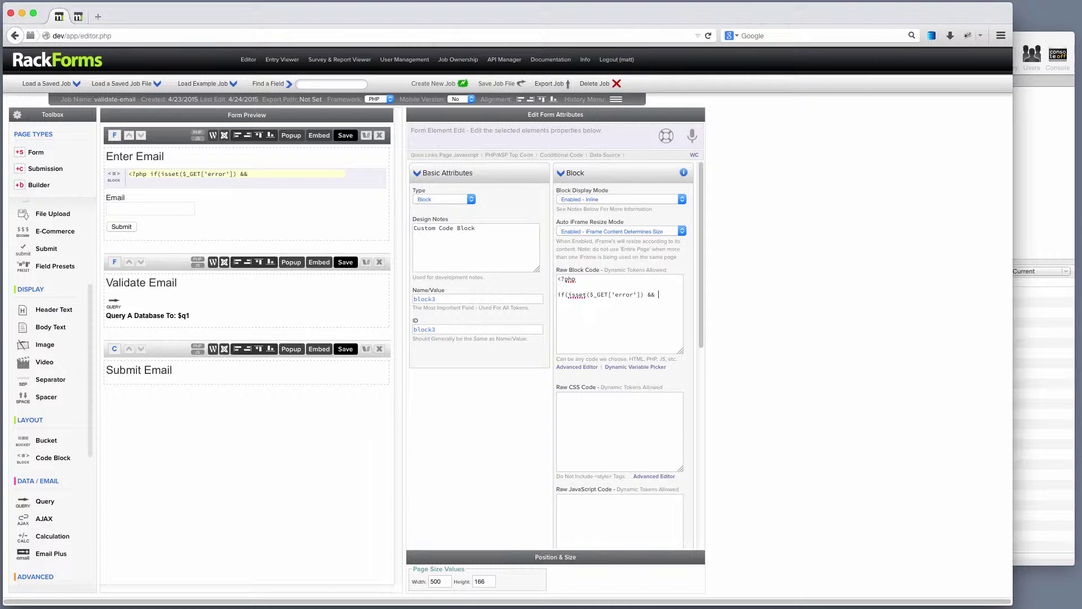
{"action": "type", "text": "$_GET['']error == \"\""}
{"action": "key", "text": "Left"}
{"action": "type", "text": "email\"){"}
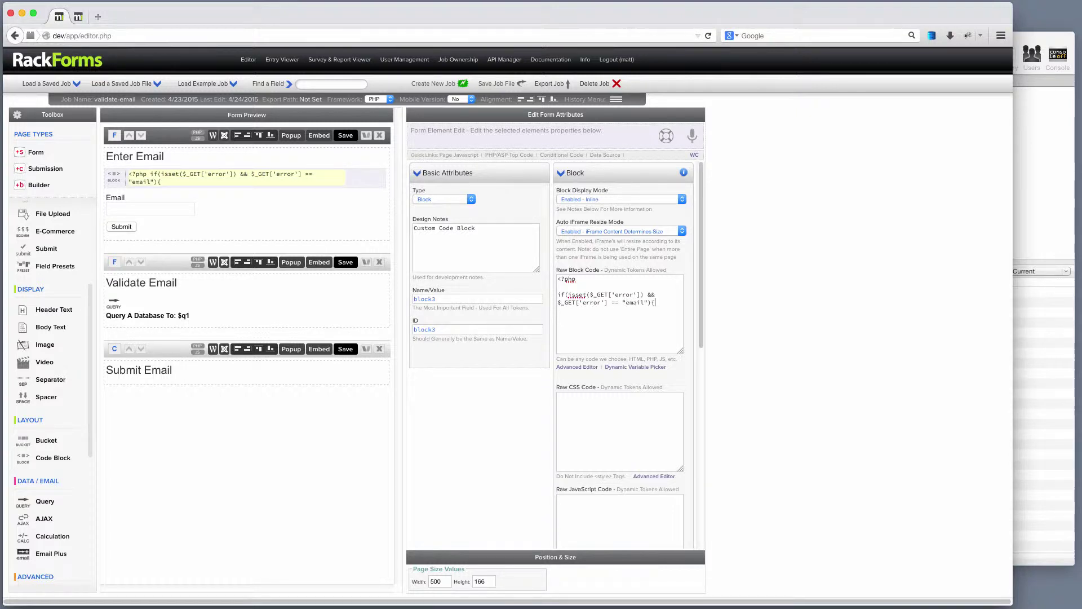
Step: Complete the PHP block with echo 'ERROR: EMAIL ALREADY EXISTS.'; inside the condition, the closing brace and the ?> tag
{"action": "key", "text": "Return"}
{"action": "type", "text": "}  "}
{"action": "type", "text": "?>"}
{"action": "key", "text": "Return"}
{"action": "type", "text": "echo"}
{"action": "type", "text": "EMAIL ALREADY EXISTS.';"}
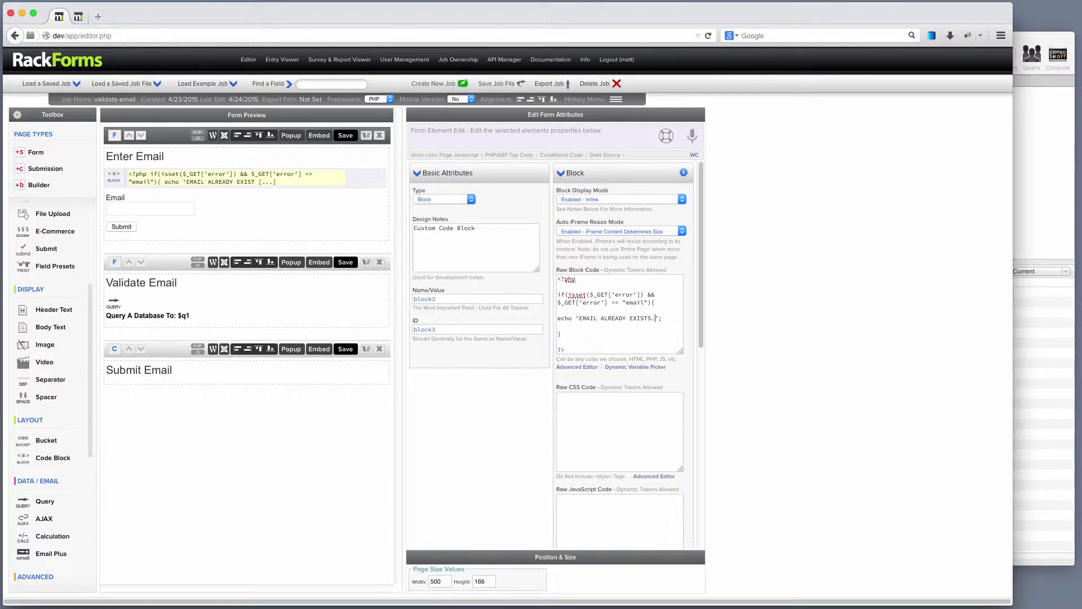
{"action": "left_click", "coordinate": [578, 318]}
{"action": "type", "text": "ERROR:"}
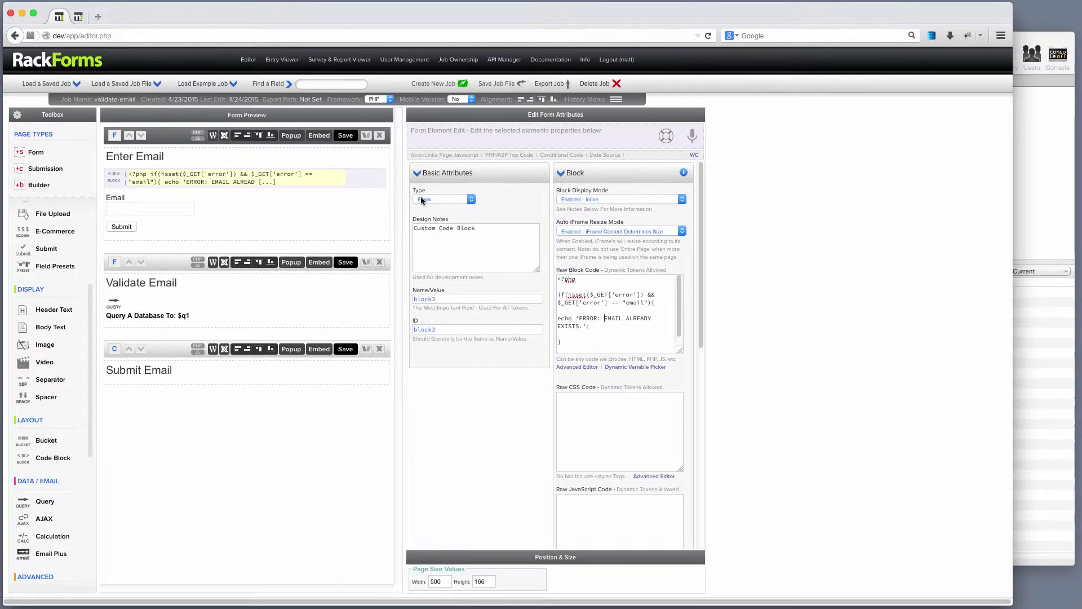
Step: Save the Enter Email page and load its output with ?error=email appended to the index.php address
{"action": "left_click", "coordinate": [345, 136]}
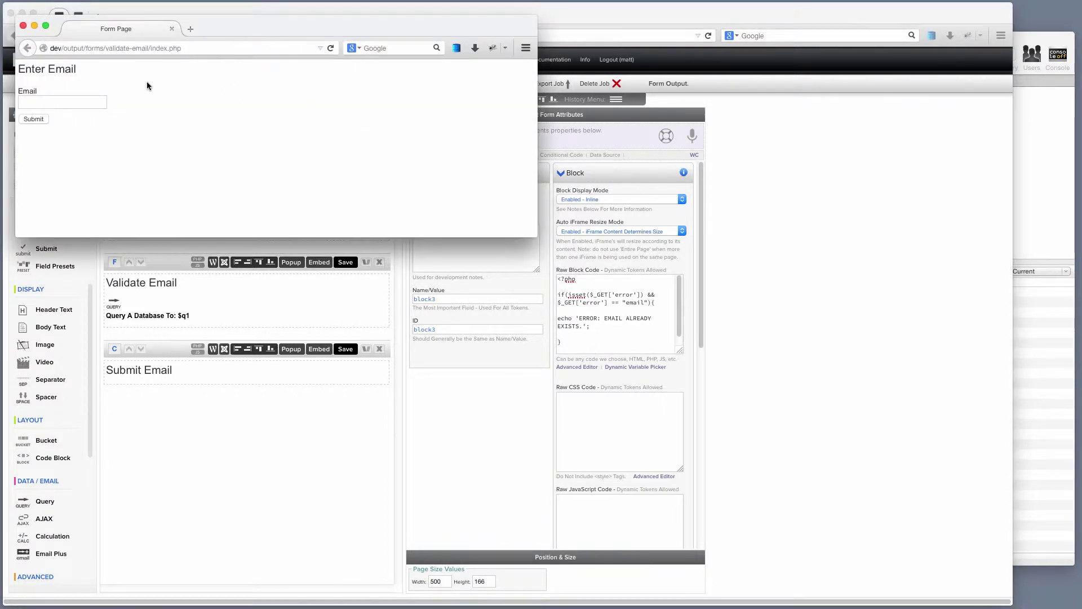
{"action": "left_click", "coordinate": [234, 48]}
{"action": "left_click", "coordinate": [234, 48]}
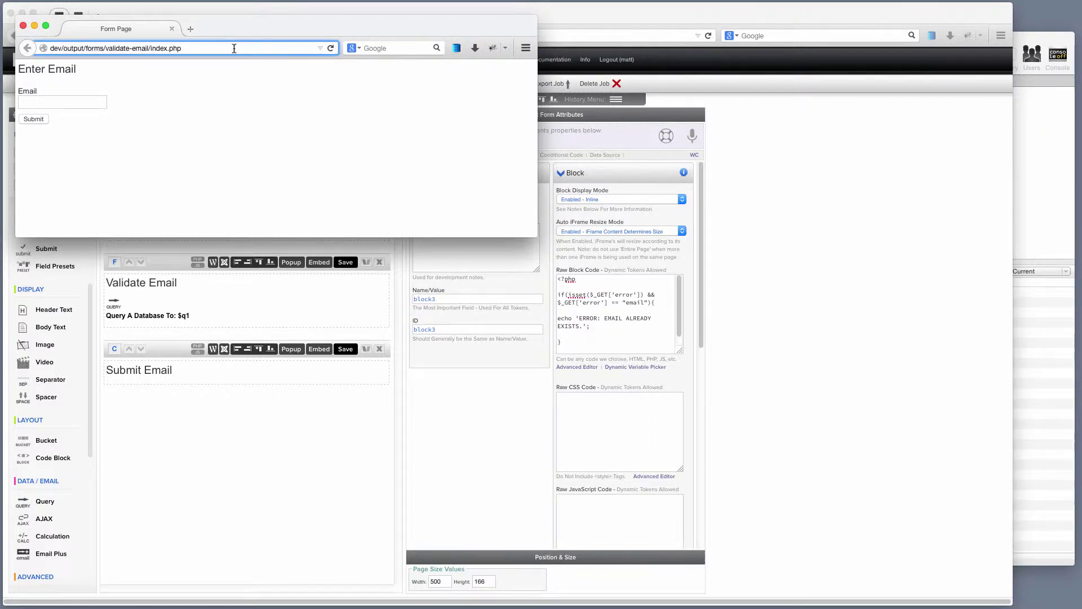
{"action": "type", "text": "?e"}
{"action": "type", "text": "rror=emaio"}
{"action": "type", "text": "l"}
{"action": "key", "text": "Return"}
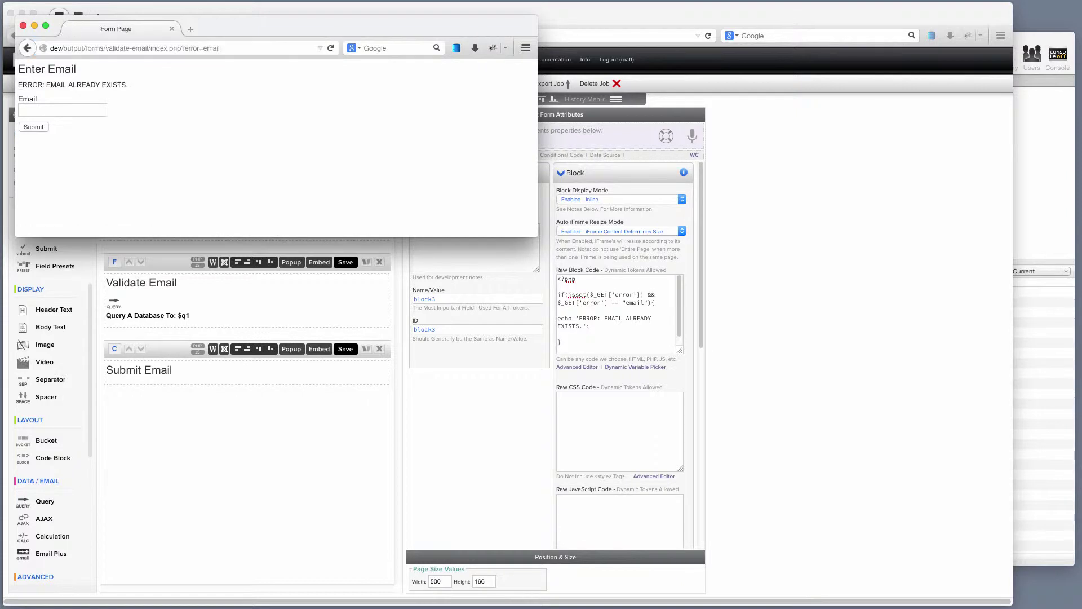
Step: Reload the output form with the address parameter changed to error=email1
{"action": "left_click", "coordinate": [225, 49]}
{"action": "type", "text": "1"}
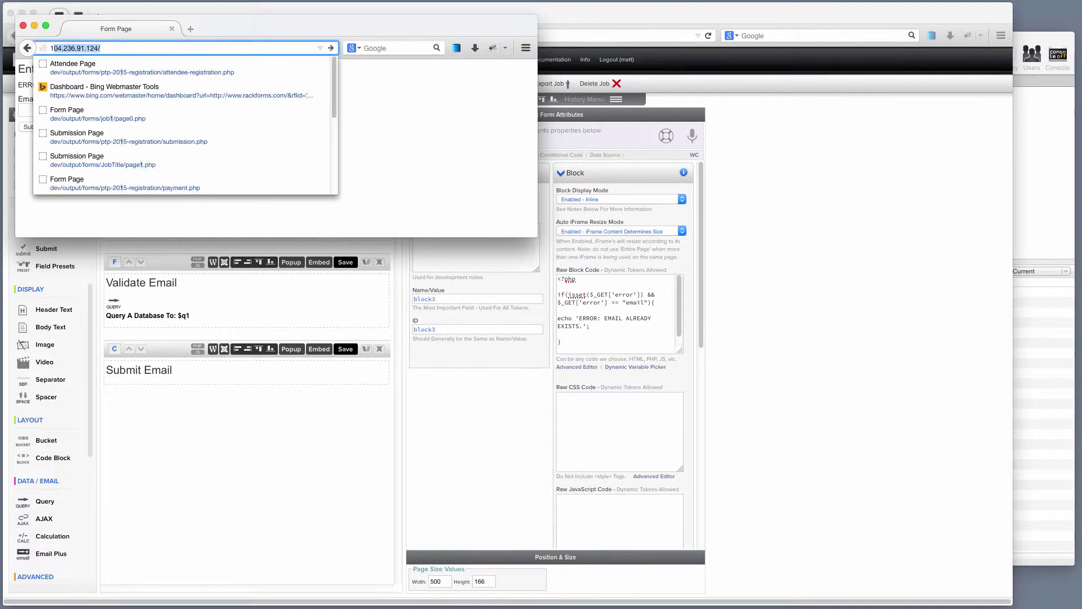
{"action": "key", "text": "Escape"}
{"action": "key", "text": "ctrl+z"}
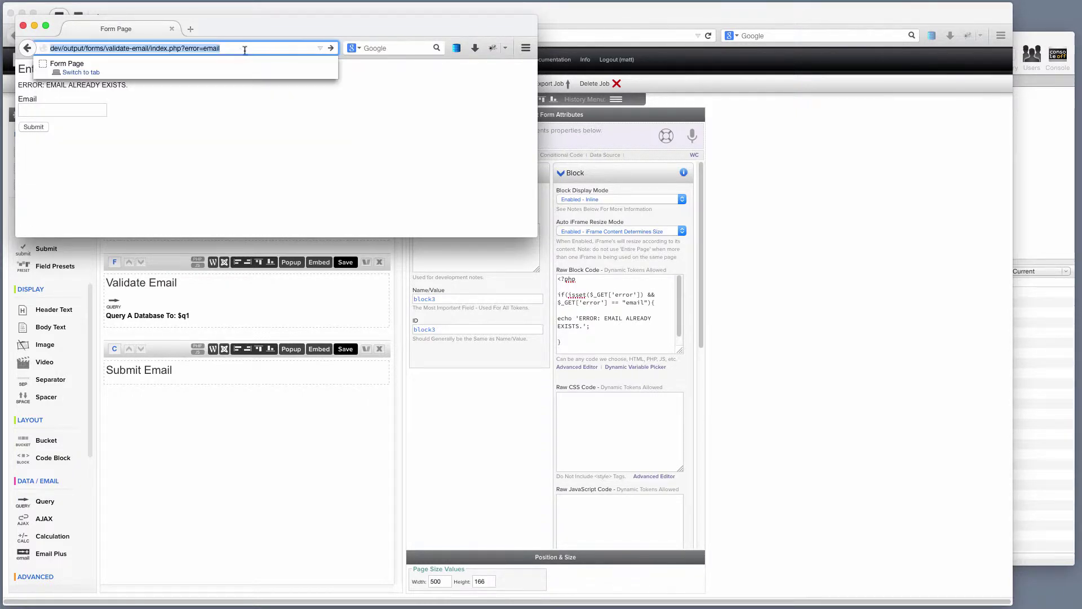
{"action": "key", "text": "End"}
{"action": "type", "text": "1"}
{"action": "key", "text": "Return"}
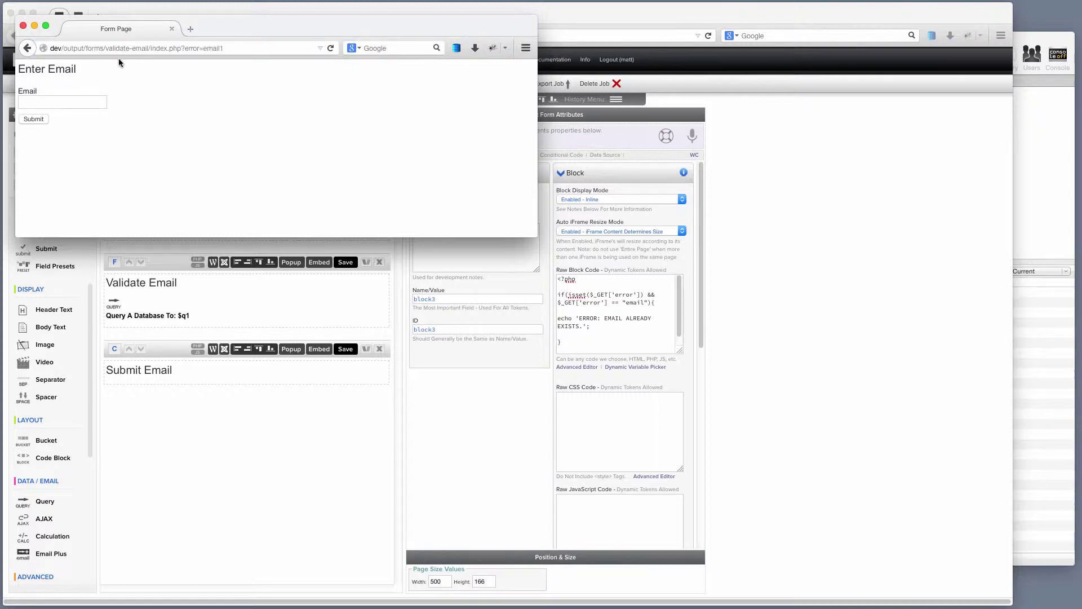
Step: Reload the output form with the parameter set back to error=email, and close the form window
{"action": "left_click", "coordinate": [202, 48]}
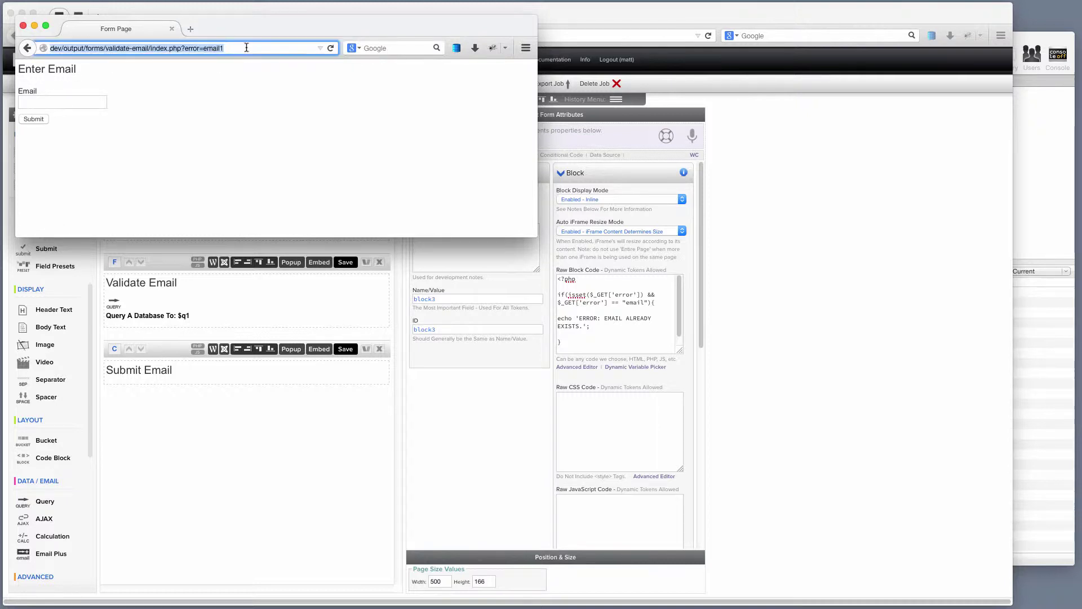
{"action": "left_click", "coordinate": [270, 49]}
{"action": "key", "text": "BackSpace"}
{"action": "key", "text": "Return"}
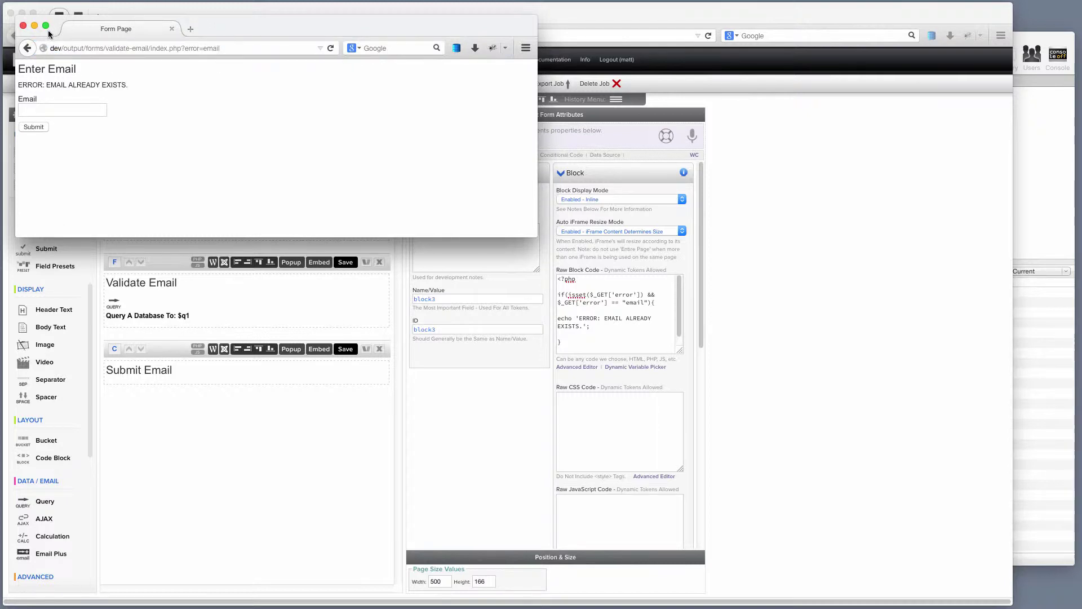
{"action": "left_click", "coordinate": [23, 25]}
Step: Review the redirect address and error parameter in the Validate Email query's Code To Run After Query
{"action": "left_click", "coordinate": [205, 317]}
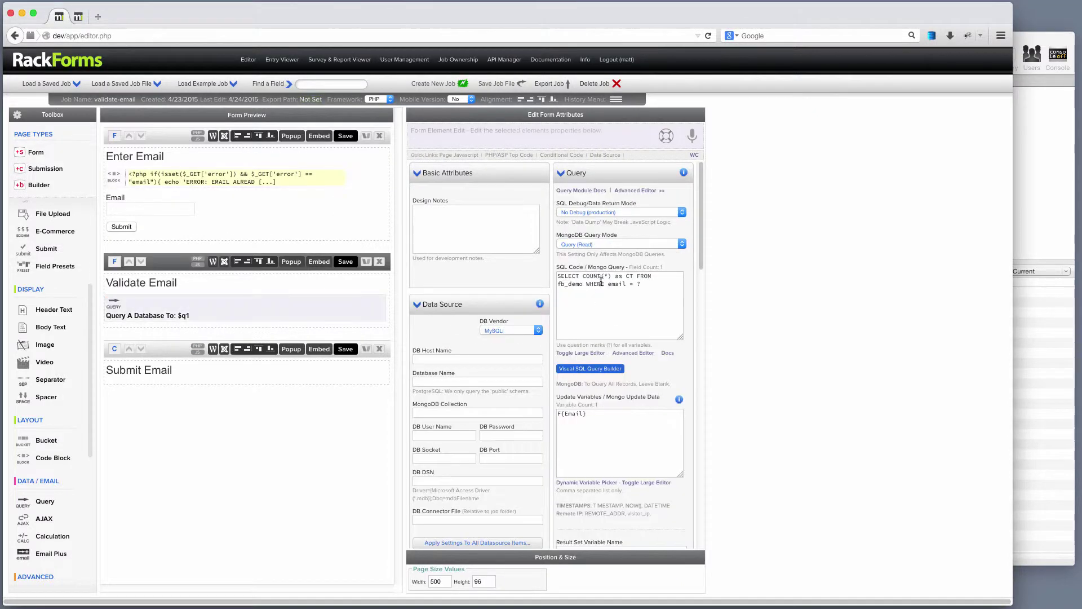
{"action": "left_click_drag", "start_coordinate": [700, 224], "coordinate": [710, 503]}
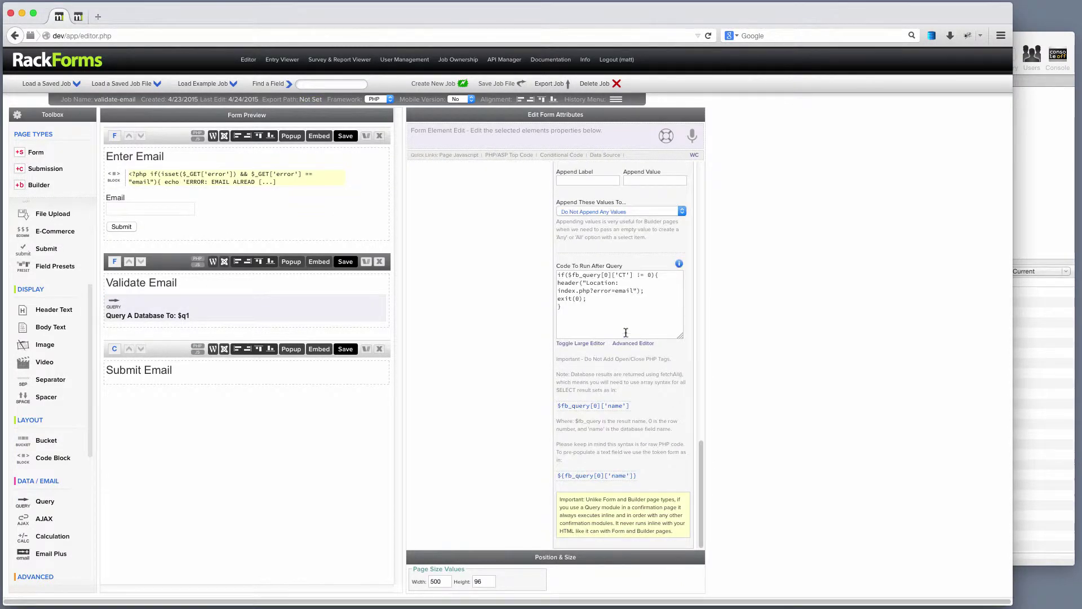
{"action": "double_click", "coordinate": [598, 291]}
{"action": "double_click", "coordinate": [622, 291]}
Step: Save the Enter Email page, submit the output form as a test, and close the form window
{"action": "left_click", "coordinate": [346, 136]}
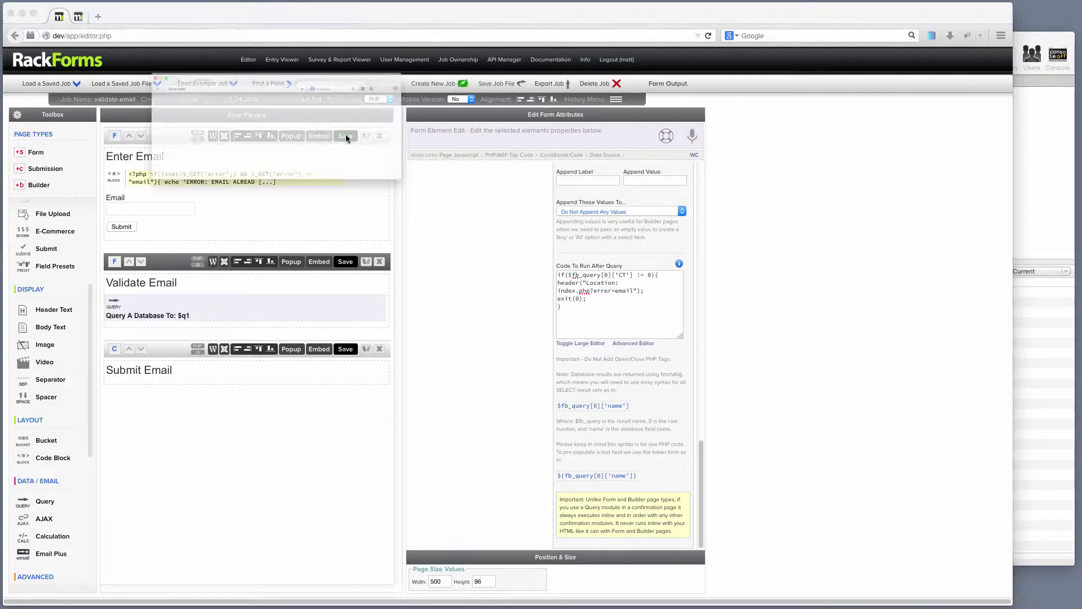
{"action": "left_click", "coordinate": [78, 103]}
{"action": "left_click", "coordinate": [42, 121]}
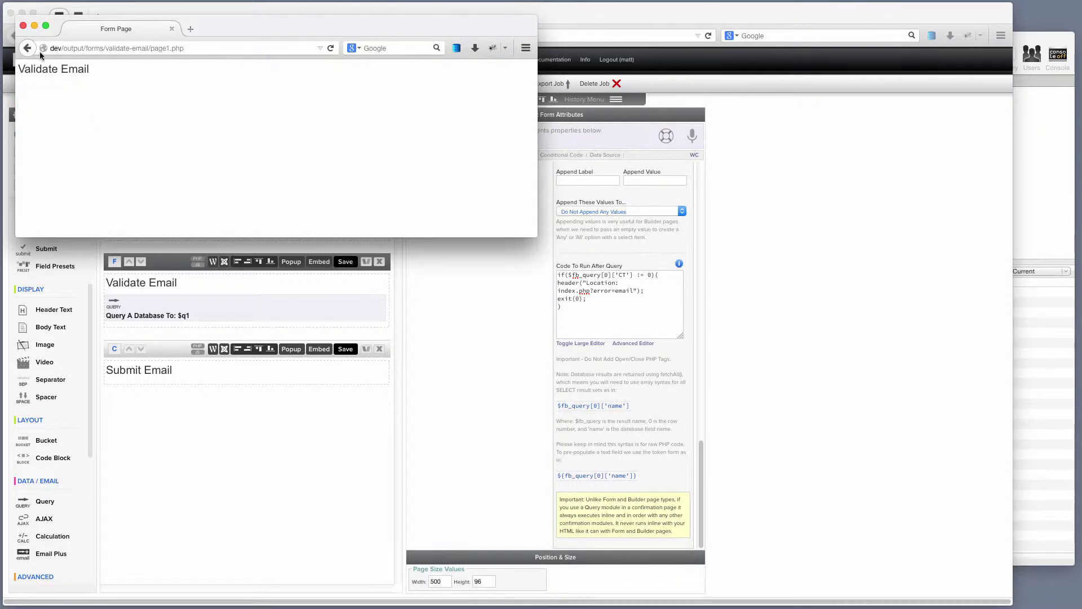
{"action": "left_click", "coordinate": [23, 26]}
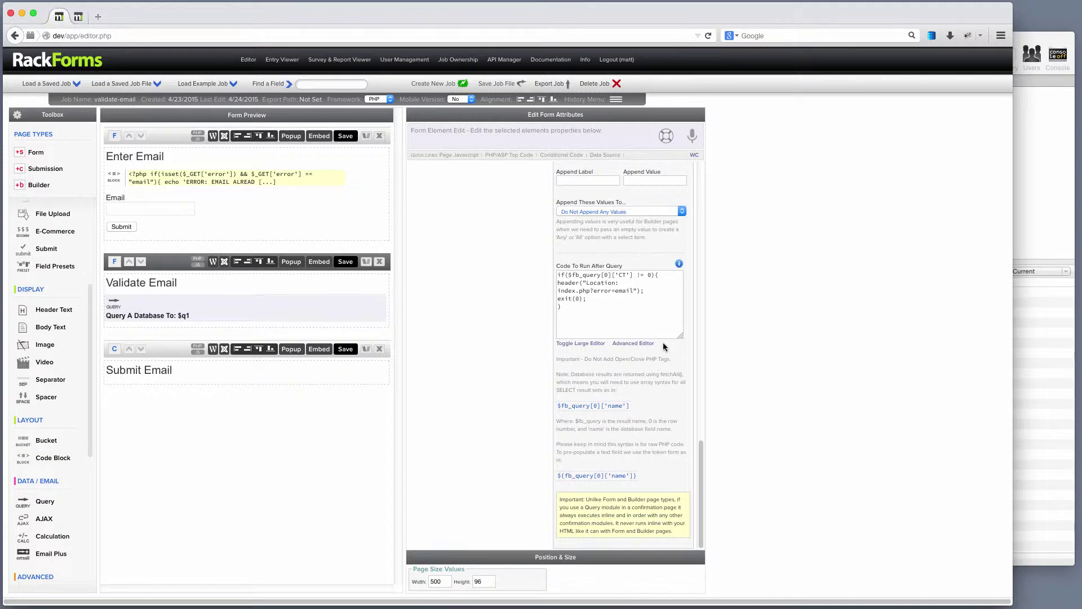
Step: Check the Validate Email query's Result Set Variable Name and replace fb_query with q1 in its Code To Run After Query
{"action": "scroll", "coordinate": [701, 504], "scroll_direction": "up", "scroll_amount": 2}
{"action": "left_click_drag", "start_coordinate": [700, 504], "coordinate": [674, 291]}
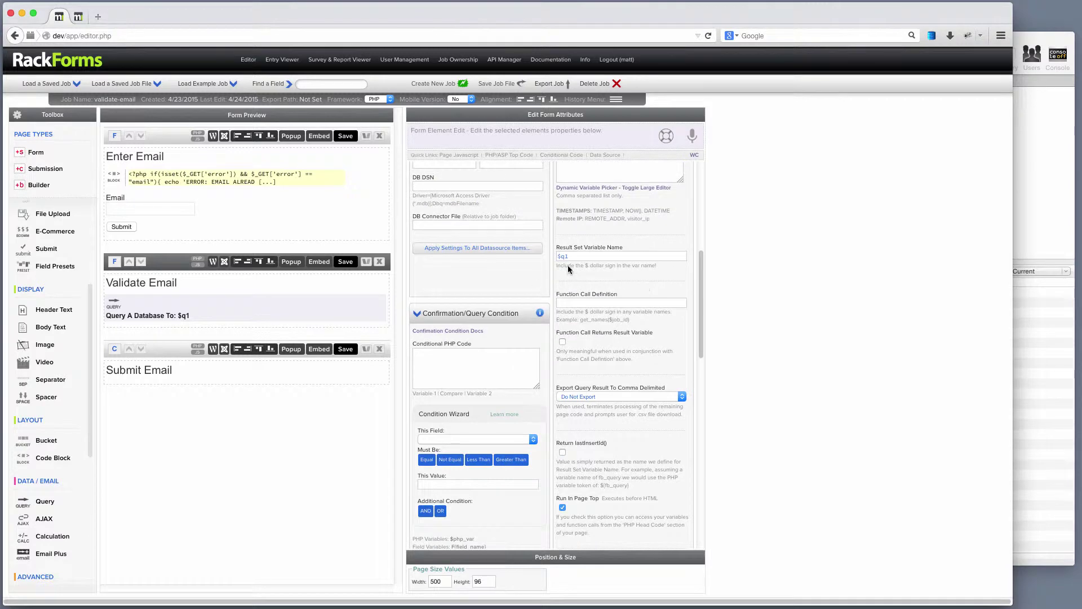
{"action": "left_click_drag", "start_coordinate": [570, 256], "coordinate": [551, 257]}
{"action": "left_click_drag", "start_coordinate": [702, 333], "coordinate": [705, 451]}
{"action": "double_click", "coordinate": [595, 367]}
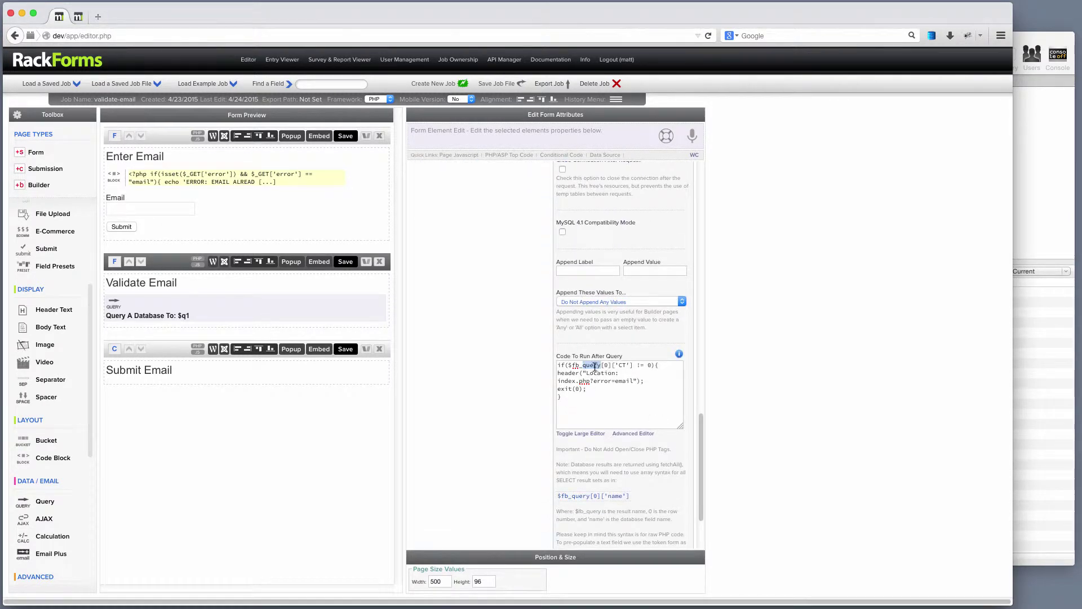
{"action": "key", "text": "BackSpace"}
{"action": "key", "text": "BackSpace"}
{"action": "key", "text": "BackSpace"}
{"action": "key", "text": "BackSpace"}
{"action": "type", "text": "q1"}
Step: Save the Enter Email page and test the output form, first with the existing entry 1 and again with 1sasdvdfg
{"action": "left_click", "coordinate": [345, 136]}
{"action": "left_click", "coordinate": [31, 116]}
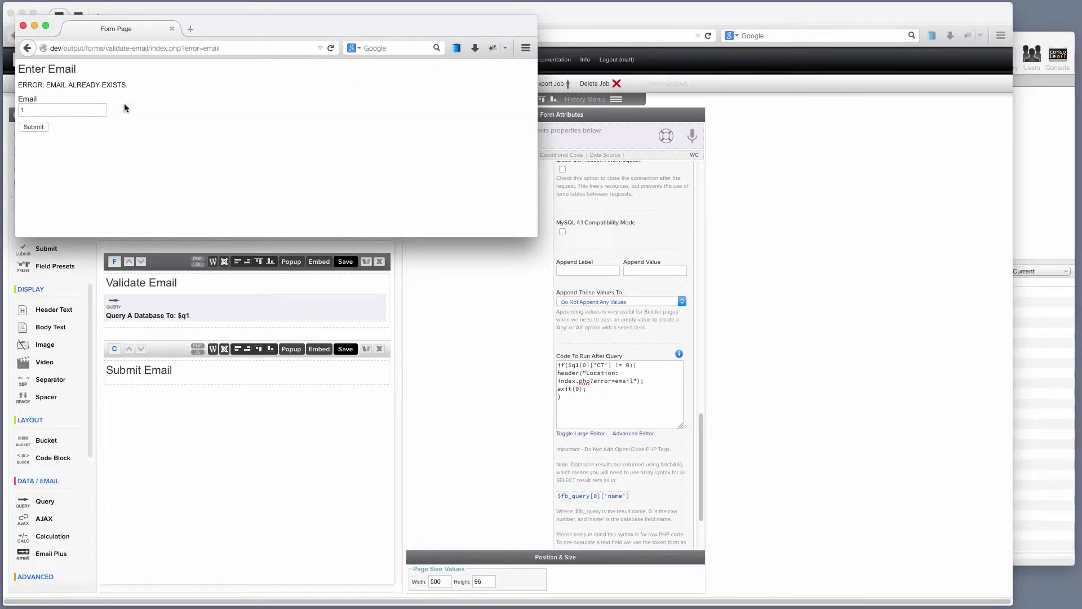
{"action": "left_click_drag", "start_coordinate": [283, 39], "coordinate": [334, 53]}
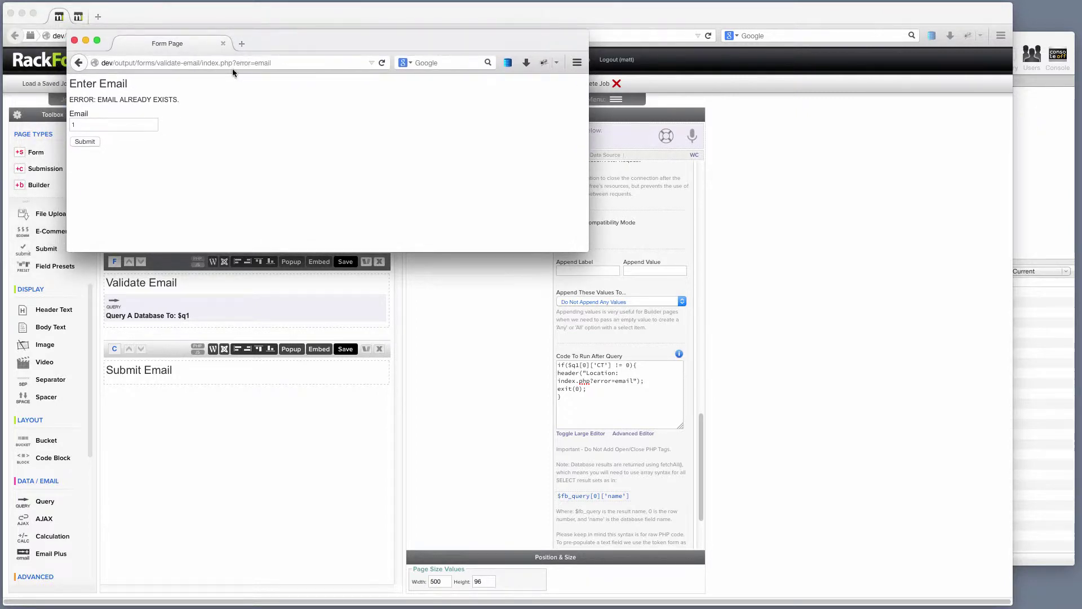
{"action": "left_click", "coordinate": [182, 99]}
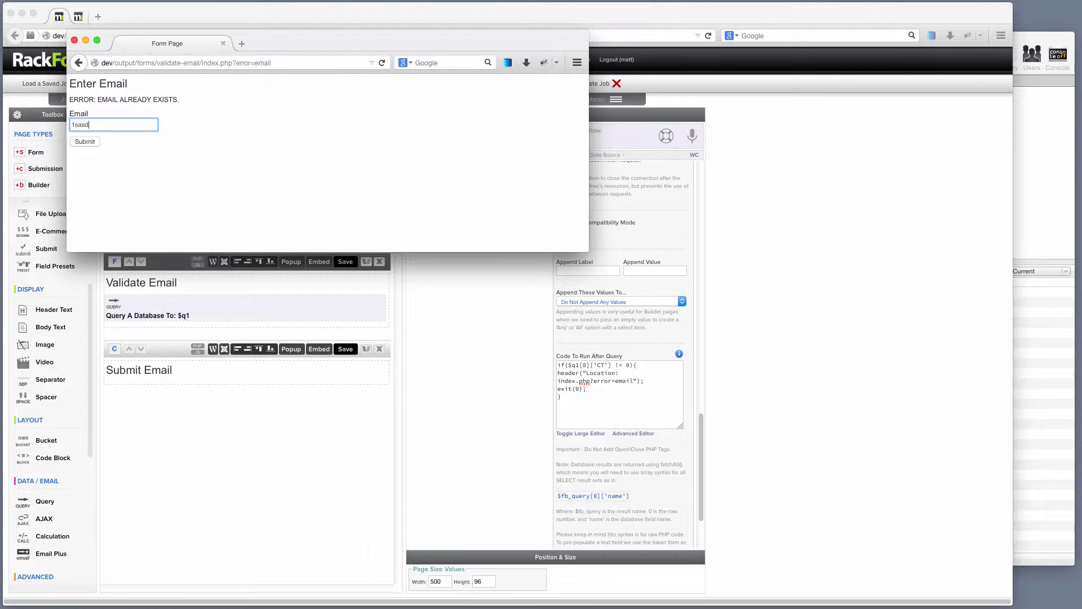
{"action": "left_click", "coordinate": [74, 142]}
{"action": "left_click_drag", "start_coordinate": [160, 90], "coordinate": [21, 68]}
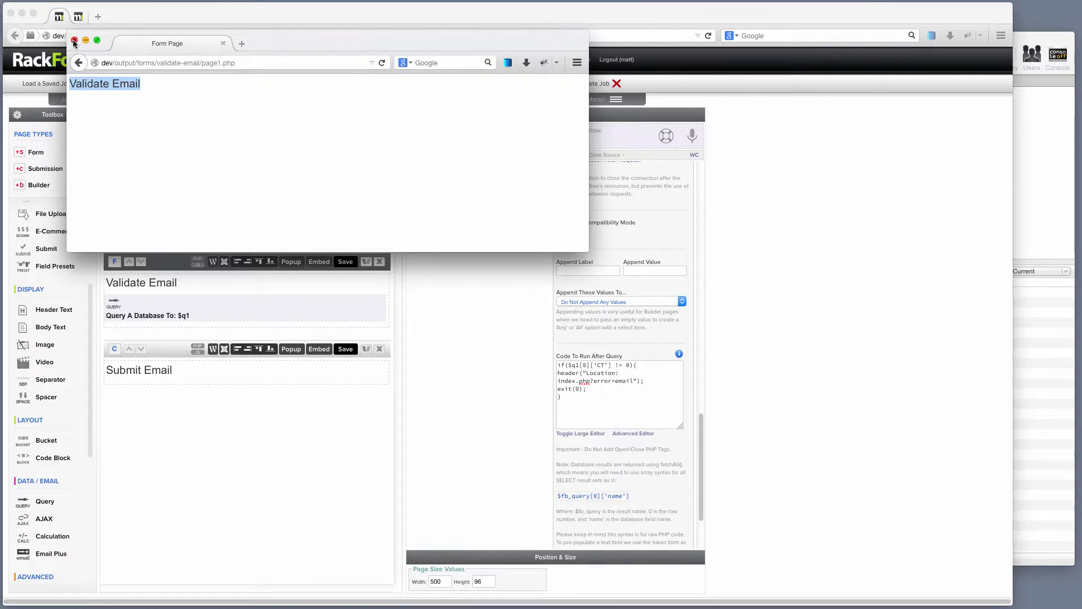
Step: Rename the submission page's file to submission.php, copy that name, and close the page properties
{"action": "left_click", "coordinate": [198, 304]}
{"action": "left_click", "coordinate": [115, 350]}
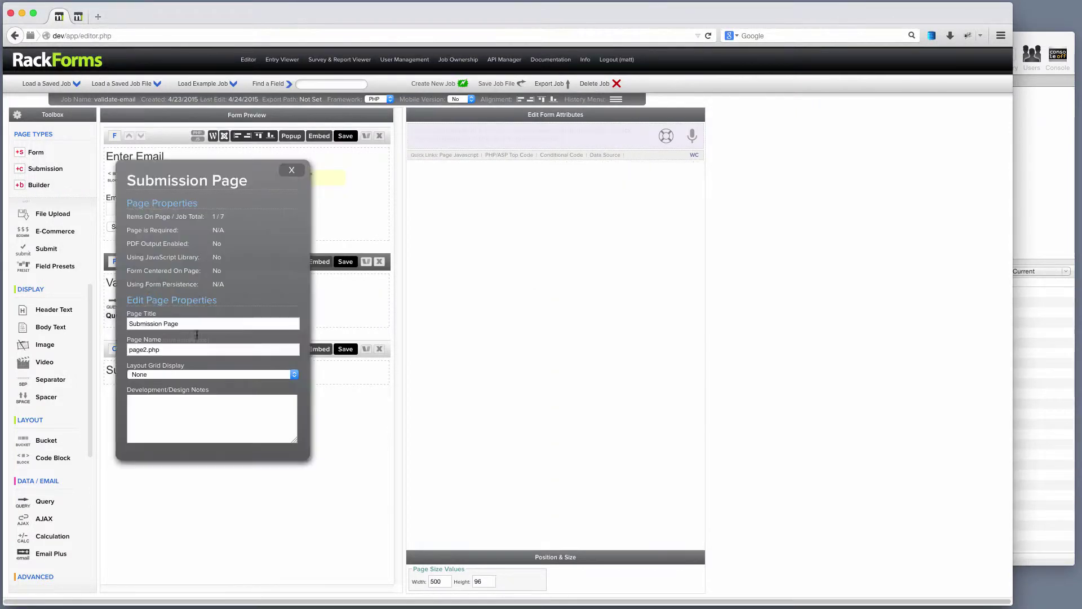
{"action": "double_click", "coordinate": [148, 350]}
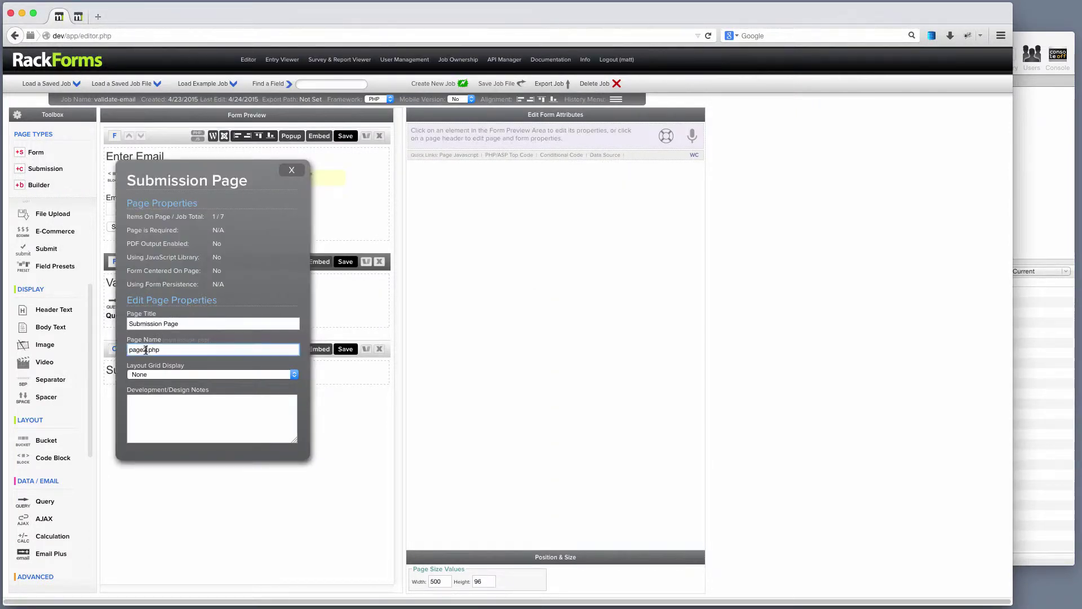
{"action": "type", "text": "submission"}
{"action": "left_click_drag", "start_coordinate": [186, 349], "coordinate": [90, 340]}
{"action": "key", "text": "super+c"}
{"action": "left_click", "coordinate": [291, 170]}
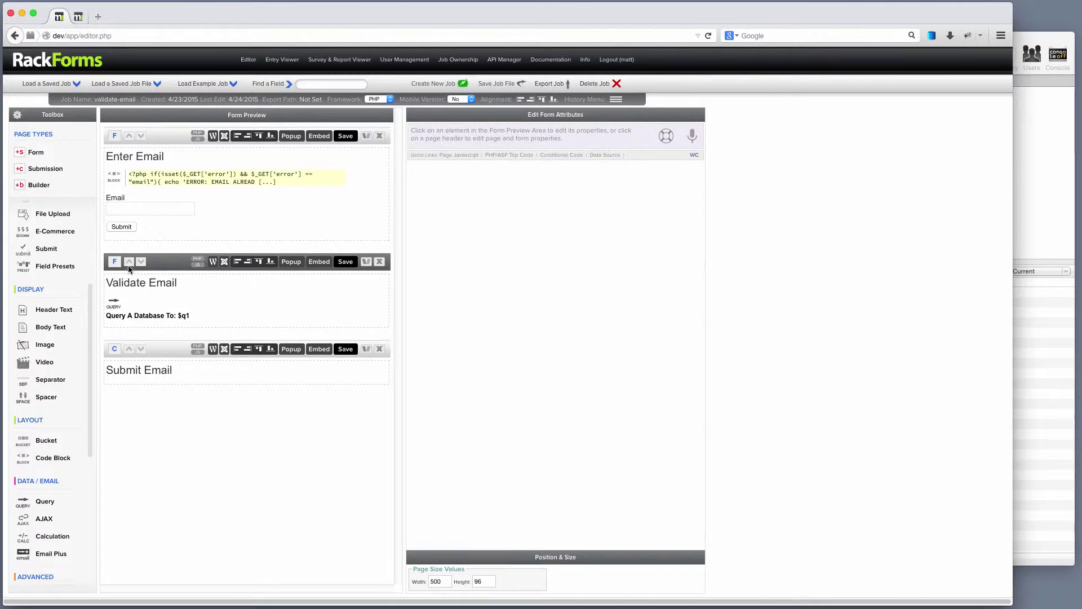
Step: Open the Validate Email query's Code To Run After Query in the advanced editor and add an else branch containing submission.php
{"action": "left_click", "coordinate": [159, 265]}
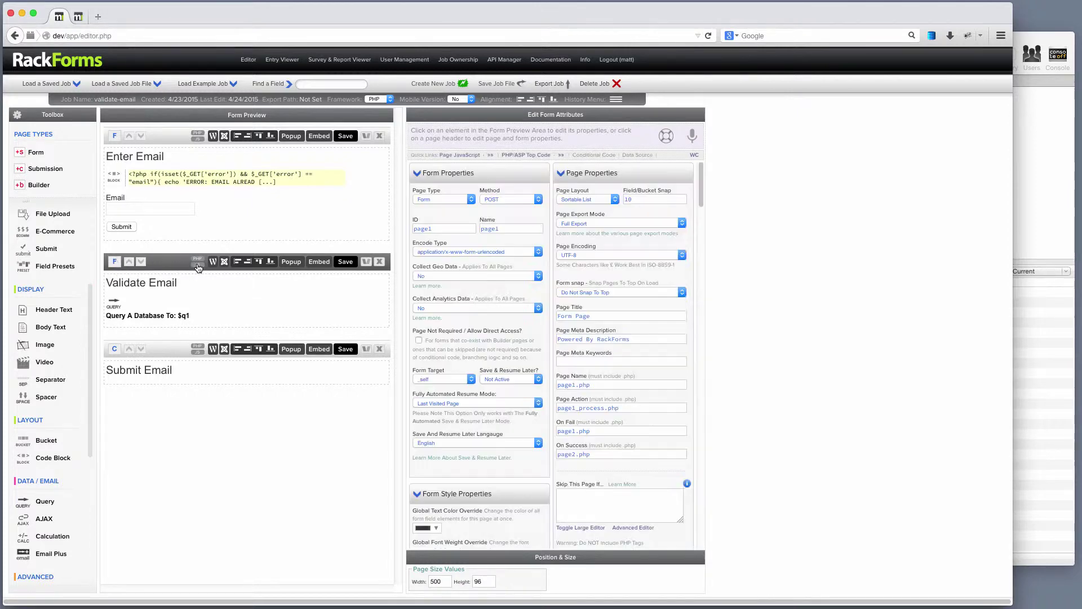
{"action": "left_click", "coordinate": [169, 311]}
{"action": "left_click_drag", "start_coordinate": [704, 191], "coordinate": [700, 466]}
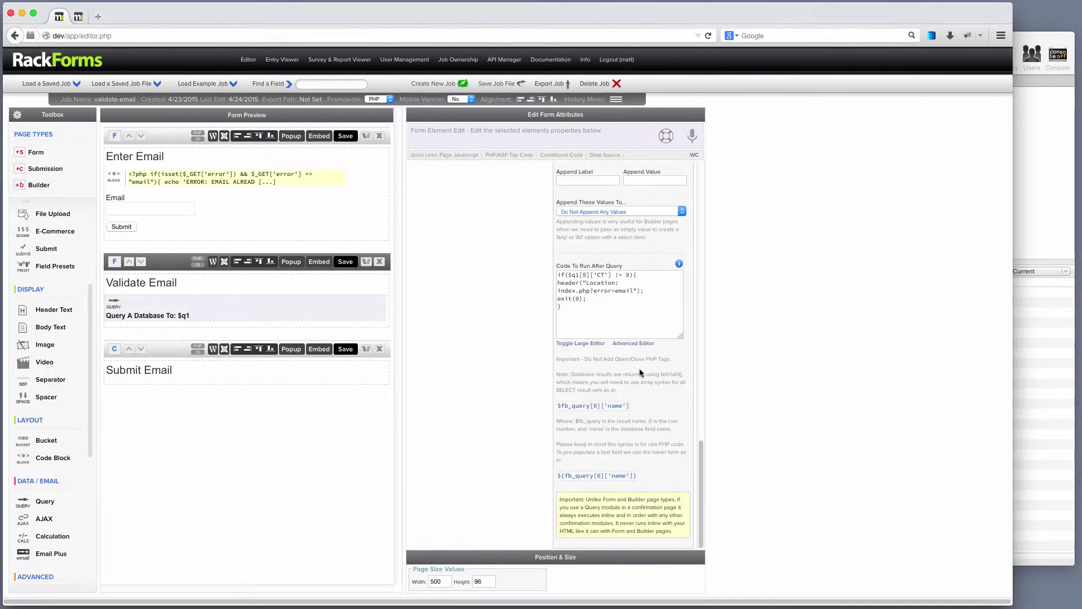
{"action": "left_click", "coordinate": [618, 343]}
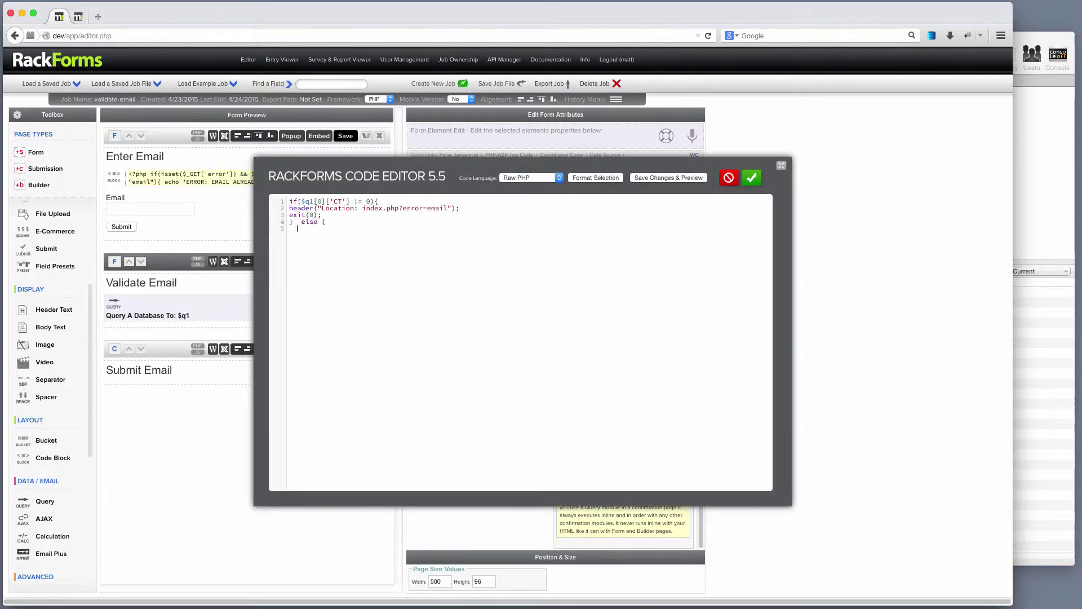
{"action": "key", "text": "Return"}
{"action": "type", "text": "}"}
{"action": "left_click_drag", "start_coordinate": [462, 208], "coordinate": [314, 211]}
{"action": "left_click", "coordinate": [455, 209]}
{"action": "left_click", "coordinate": [348, 229]}
{"action": "key", "text": "super+v"}
Step: Turn the else branch's content into the redirect header("Location: submission.php"); by reusing a copy of the existing header line
{"action": "left_click_drag", "start_coordinate": [459, 209], "coordinate": [230, 211]}
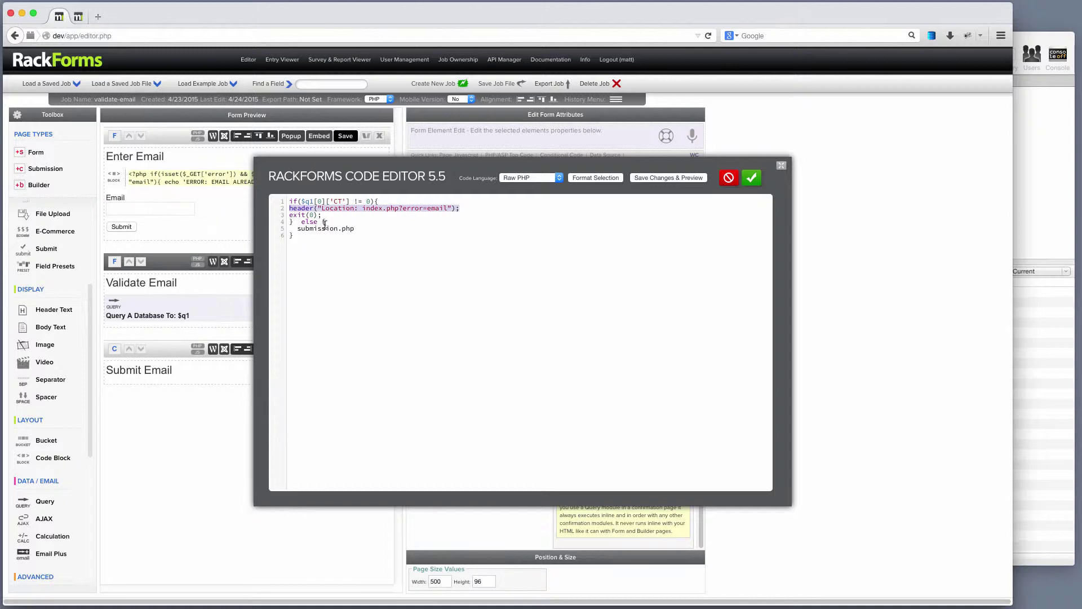
{"action": "key", "text": "super+c"}
{"action": "left_click", "coordinate": [299, 228]}
{"action": "key", "text": "super+v"}
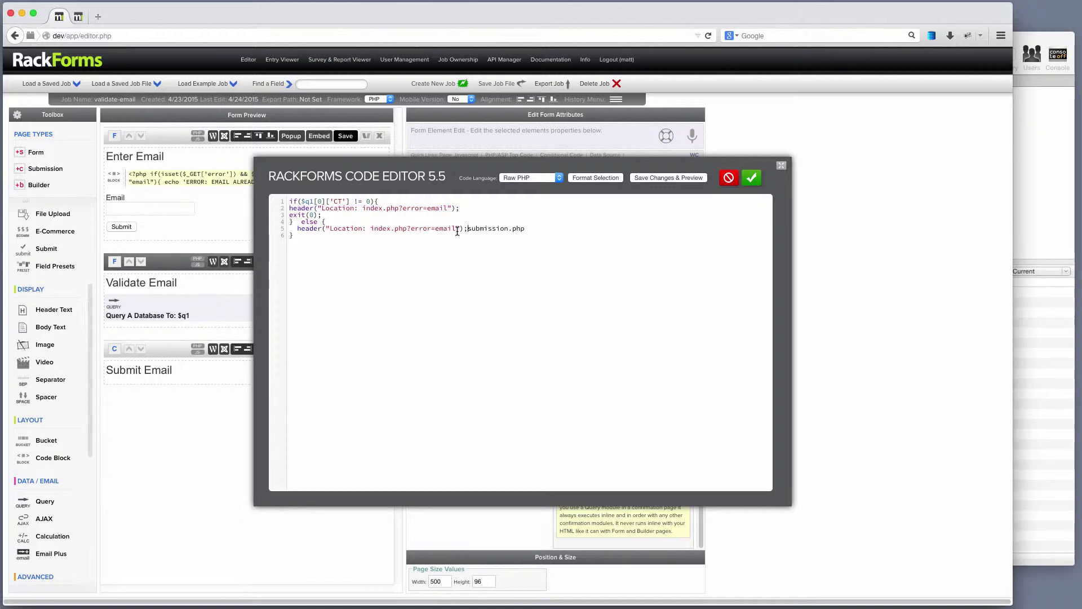
{"action": "left_click_drag", "start_coordinate": [467, 229], "coordinate": [536, 229]}
{"action": "key", "text": "BackSpace"}
{"action": "left_click_drag", "start_coordinate": [370, 228], "coordinate": [458, 229]}
{"action": "key", "text": "super+v"}
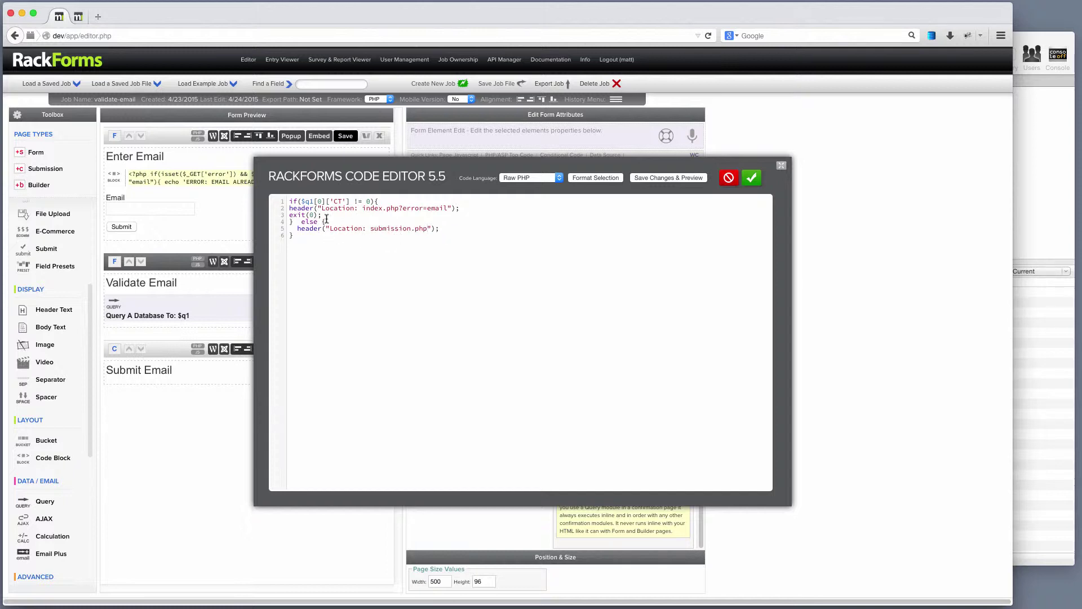
Step: Auto-indent the whole if/else block in the code editor
{"action": "key", "text": "super+a"}
{"action": "key", "text": "shift+Tab"}
{"action": "left_click", "coordinate": [350, 218]}
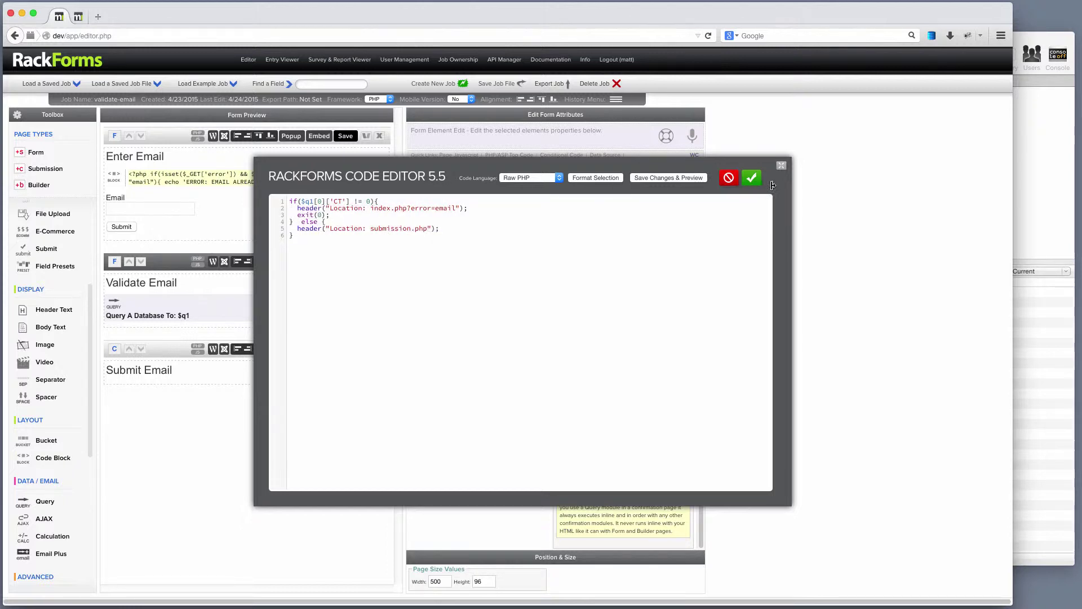
Step: Save and preview the changed code, close the preview window, and accept the code editor's changes
{"action": "left_click", "coordinate": [685, 179]}
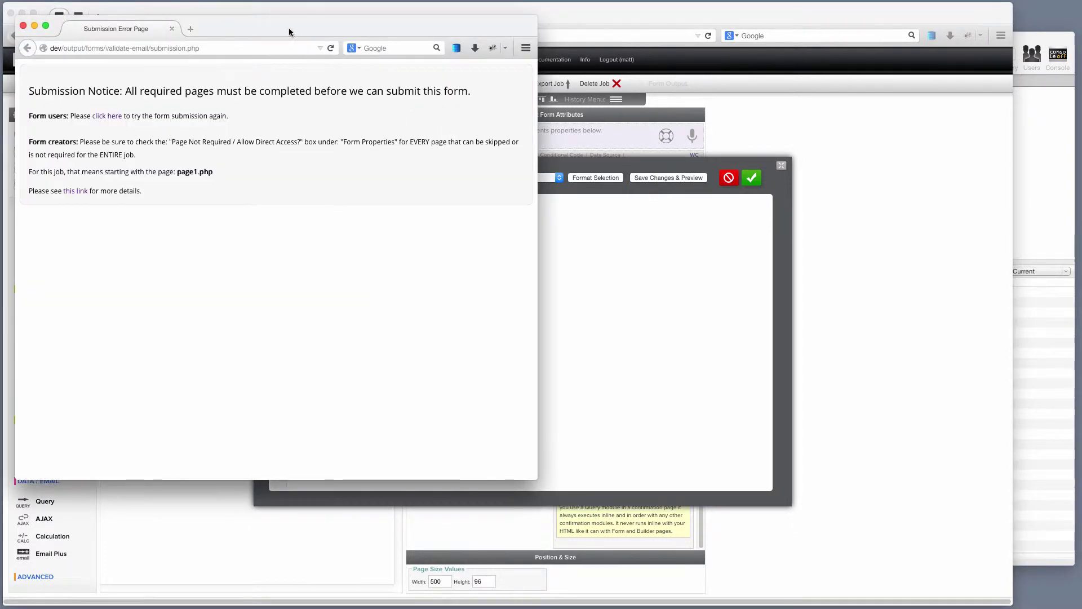
{"action": "left_click_drag", "start_coordinate": [290, 31], "coordinate": [352, 34]}
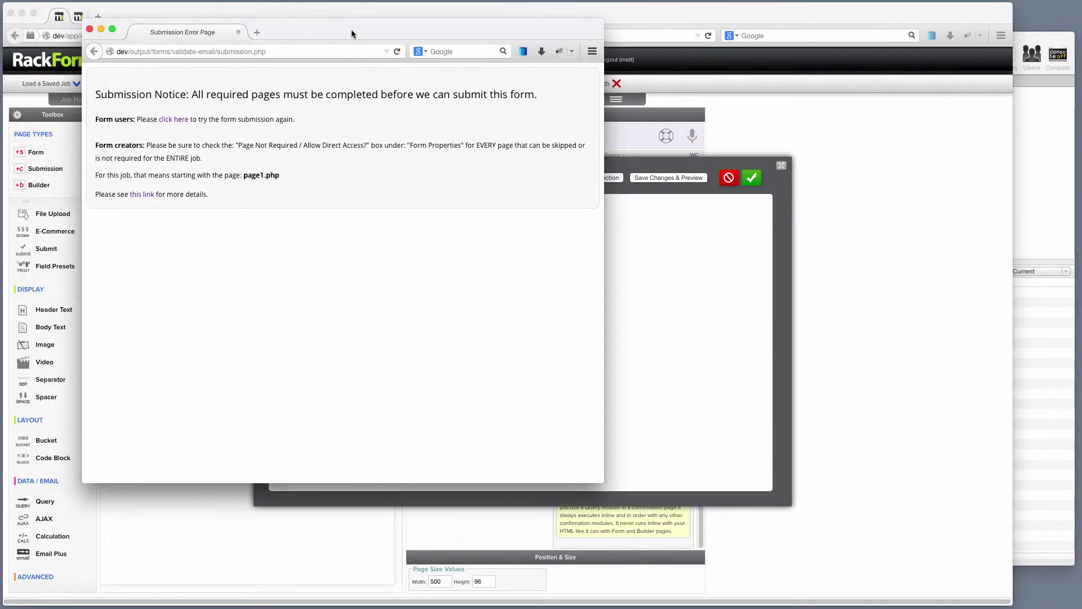
{"action": "left_click", "coordinate": [90, 28]}
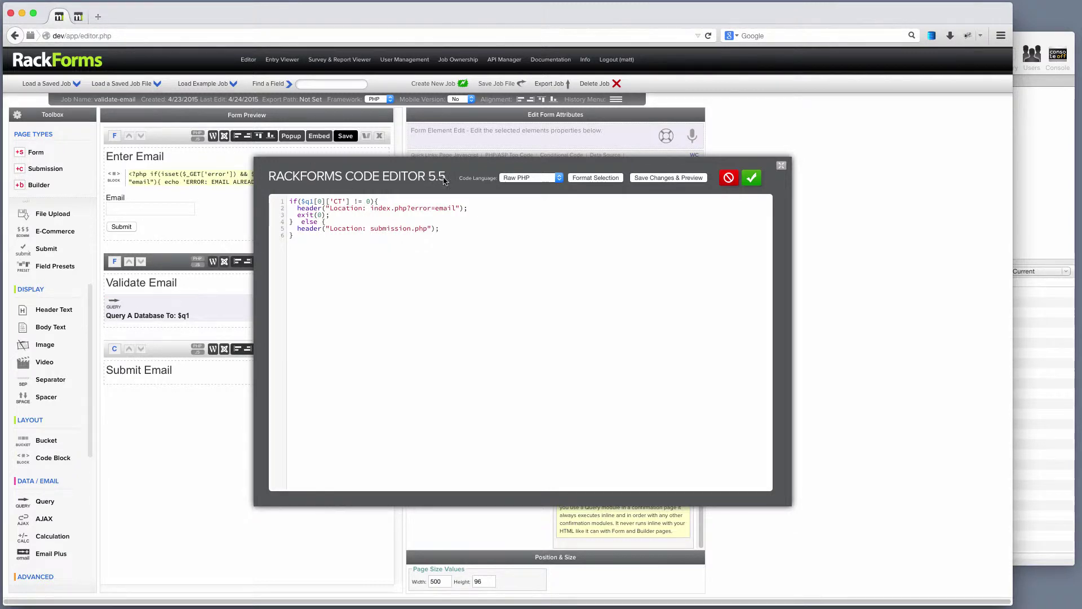
{"action": "left_click", "coordinate": [752, 178]}
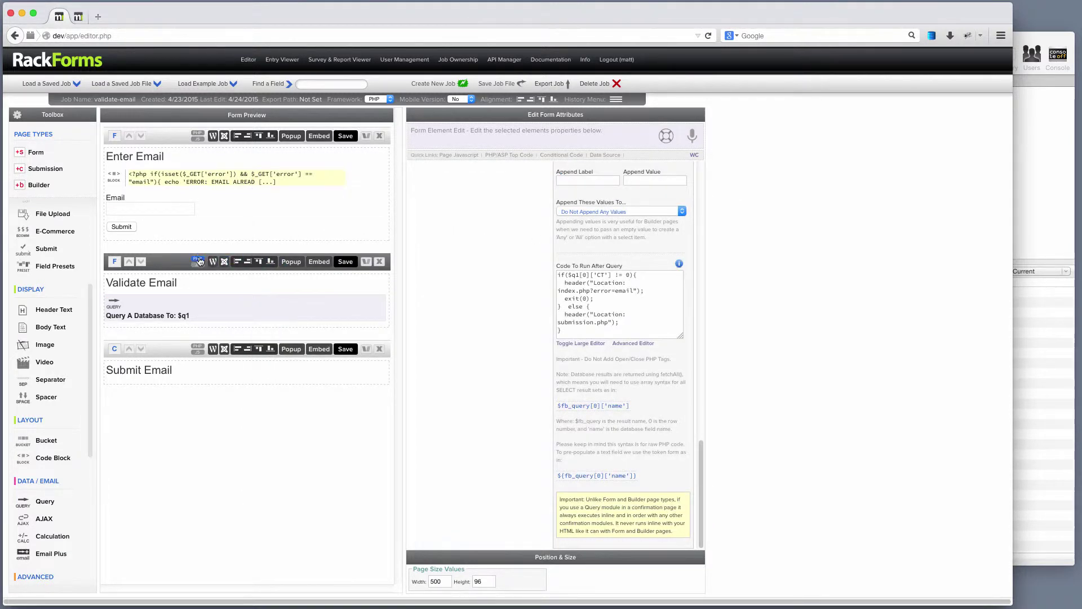
Step: Save the Enter Email page, submit the output form to read the resulting page, and close the form window
{"action": "left_click", "coordinate": [346, 136]}
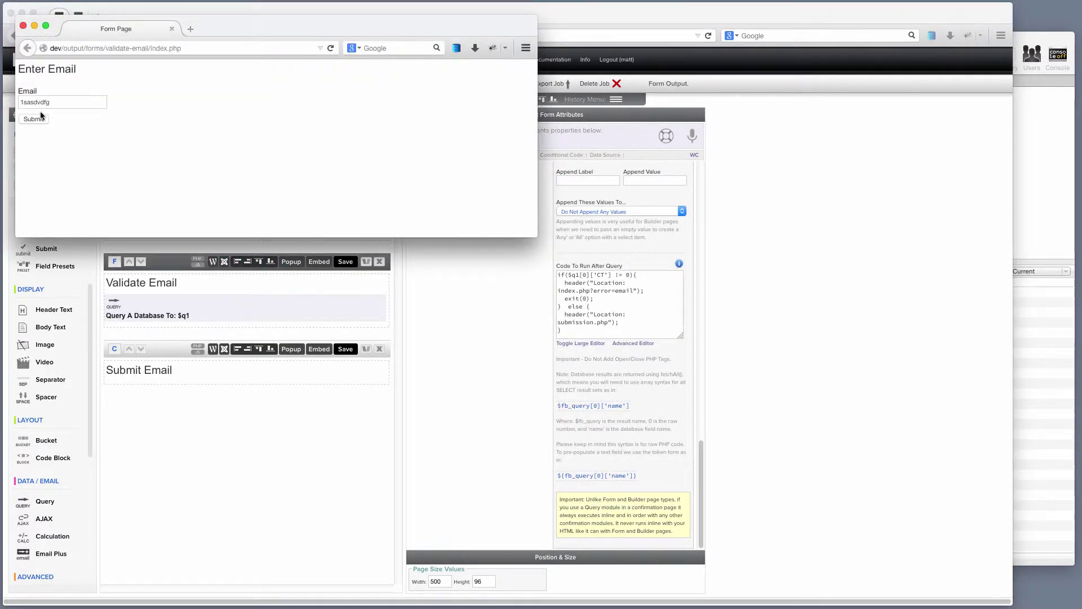
{"action": "left_click", "coordinate": [41, 115]}
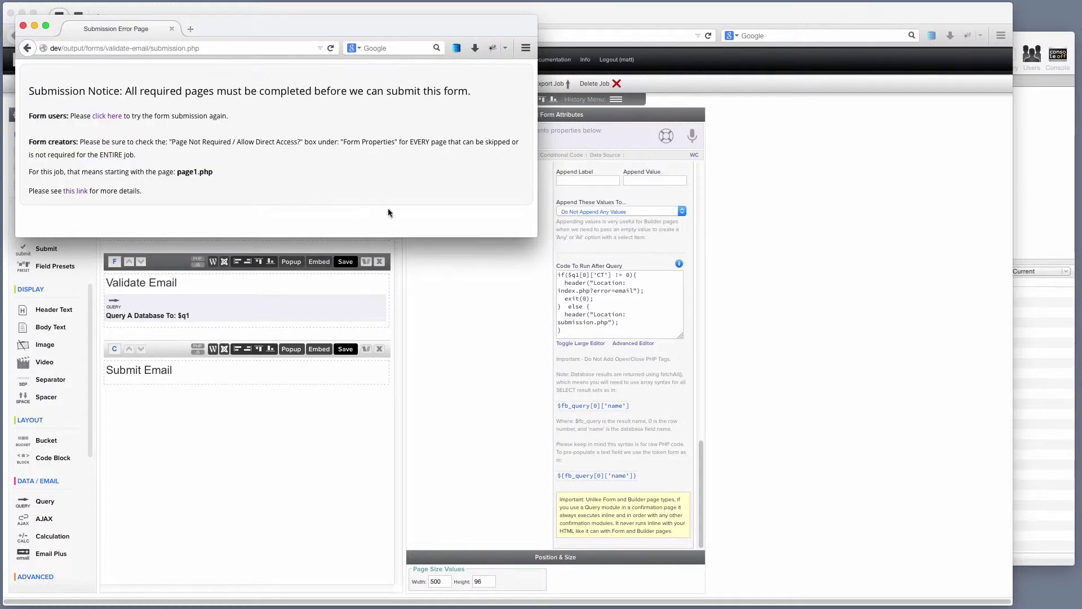
{"action": "left_click_drag", "start_coordinate": [535, 236], "coordinate": [569, 337]}
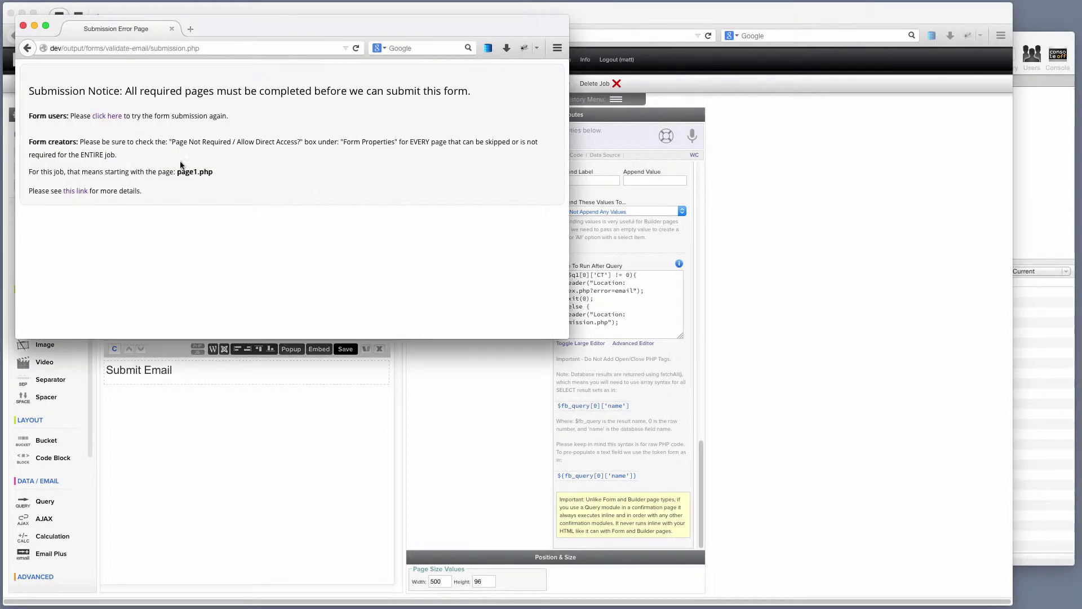
{"action": "left_click", "coordinate": [23, 26]}
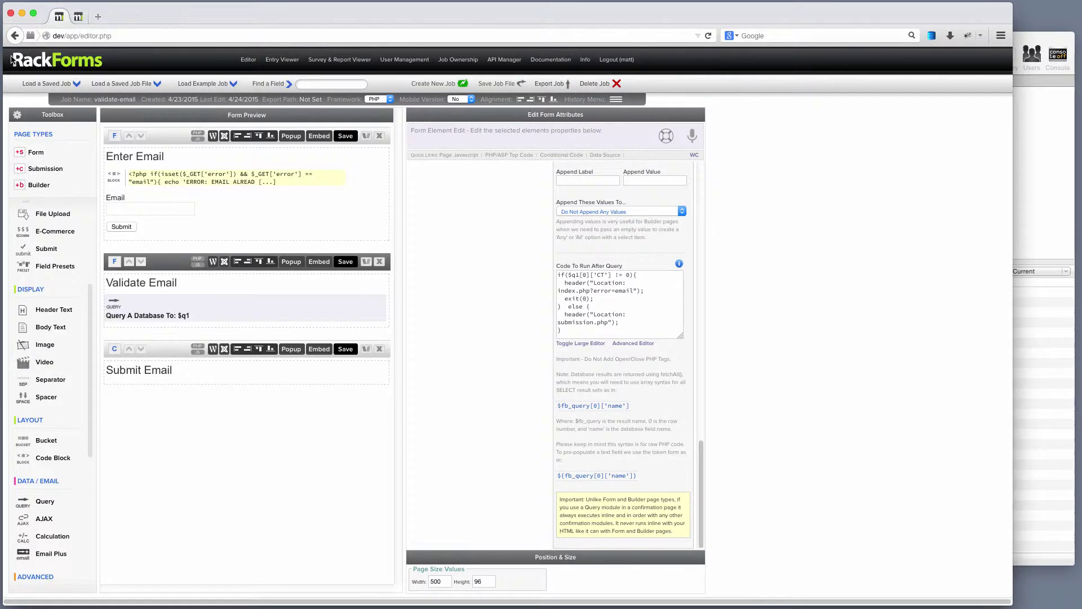
Step: Enable Page Not Required / Allow Direct Access for the Validate Email page, and retest the saved form by submitting it
{"action": "left_click", "coordinate": [178, 266]}
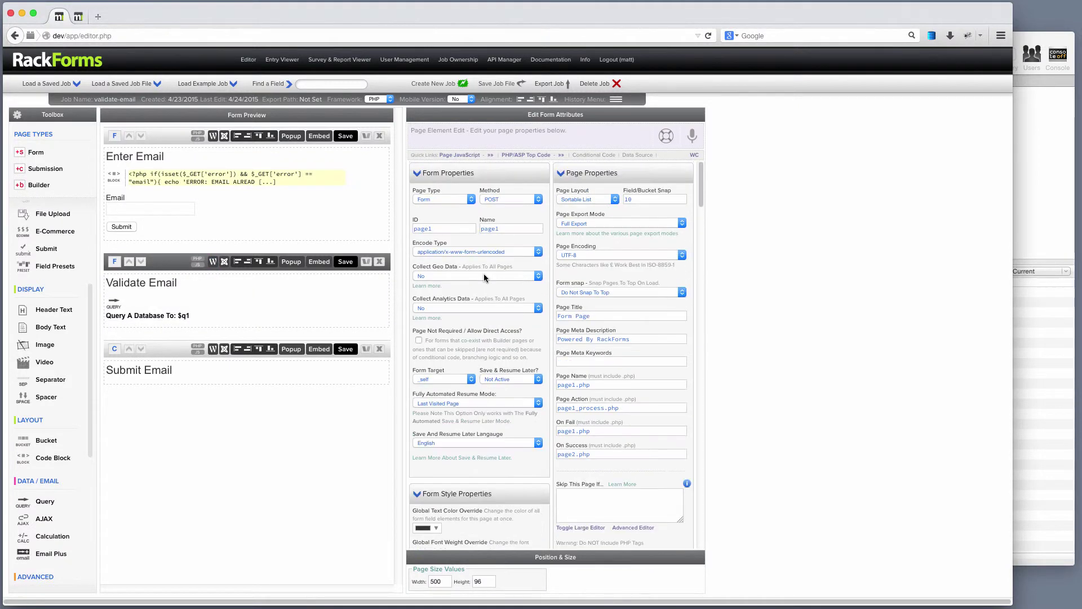
{"action": "left_click", "coordinate": [419, 341]}
{"action": "left_click", "coordinate": [345, 136]}
{"action": "left_click", "coordinate": [38, 119]}
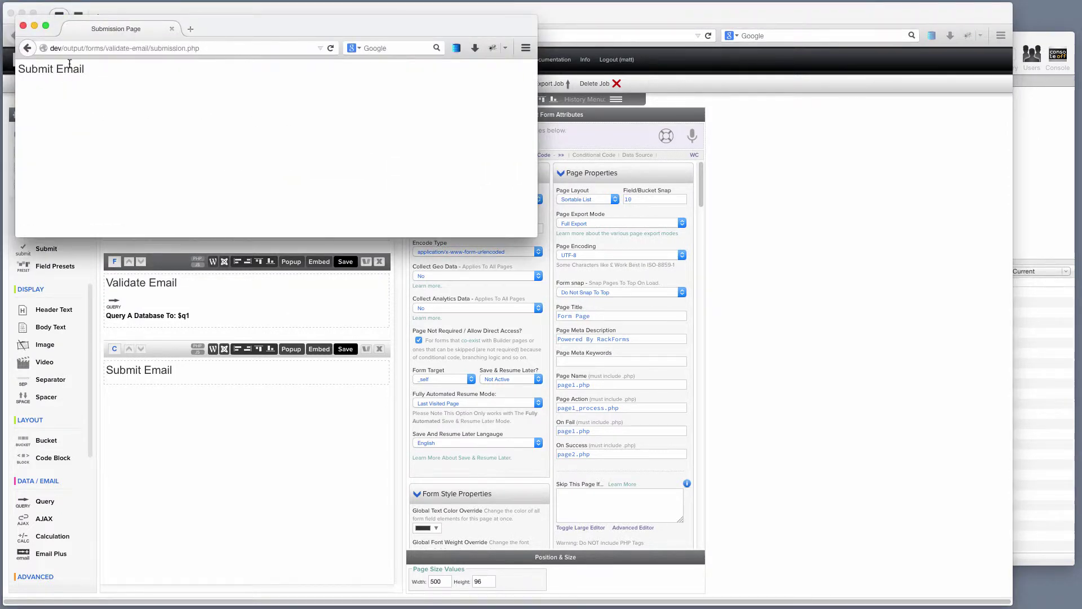
{"action": "left_click", "coordinate": [24, 26]}
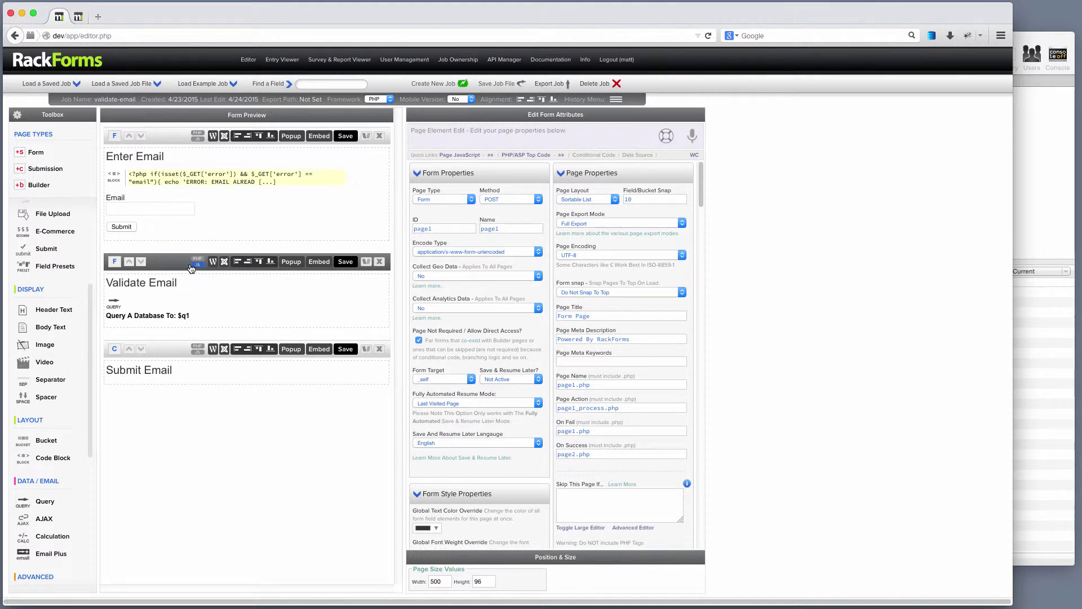
Step: Review the Validate Email query's SQL and both redirects in its Code To Run After Query, closing the code editor without changes
{"action": "left_click", "coordinate": [159, 307]}
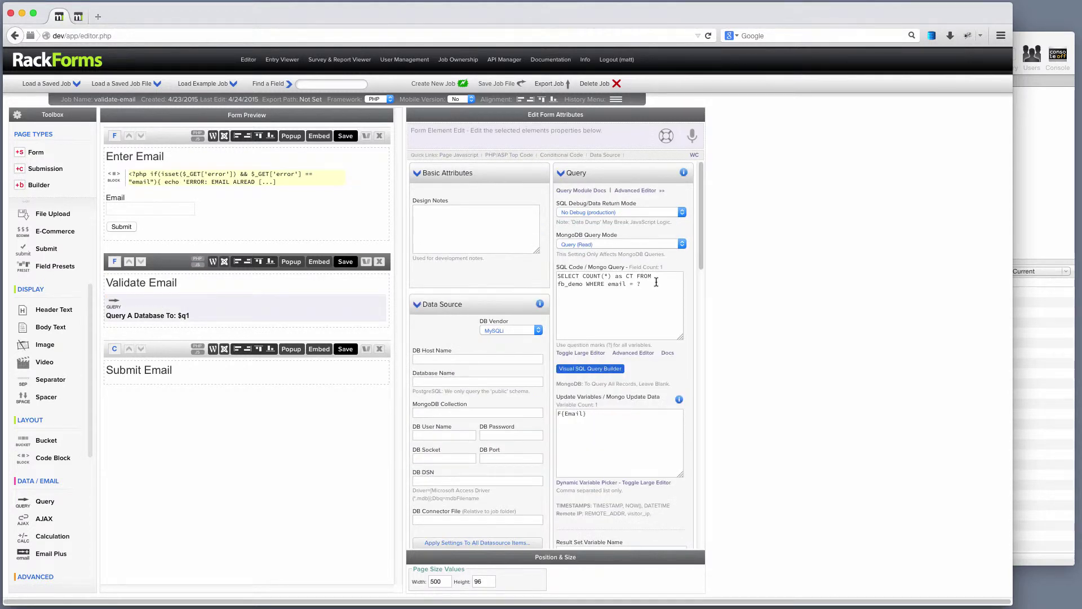
{"action": "left_click_drag", "start_coordinate": [656, 282], "coordinate": [502, 227]}
{"action": "left_click_drag", "start_coordinate": [700, 244], "coordinate": [704, 489]}
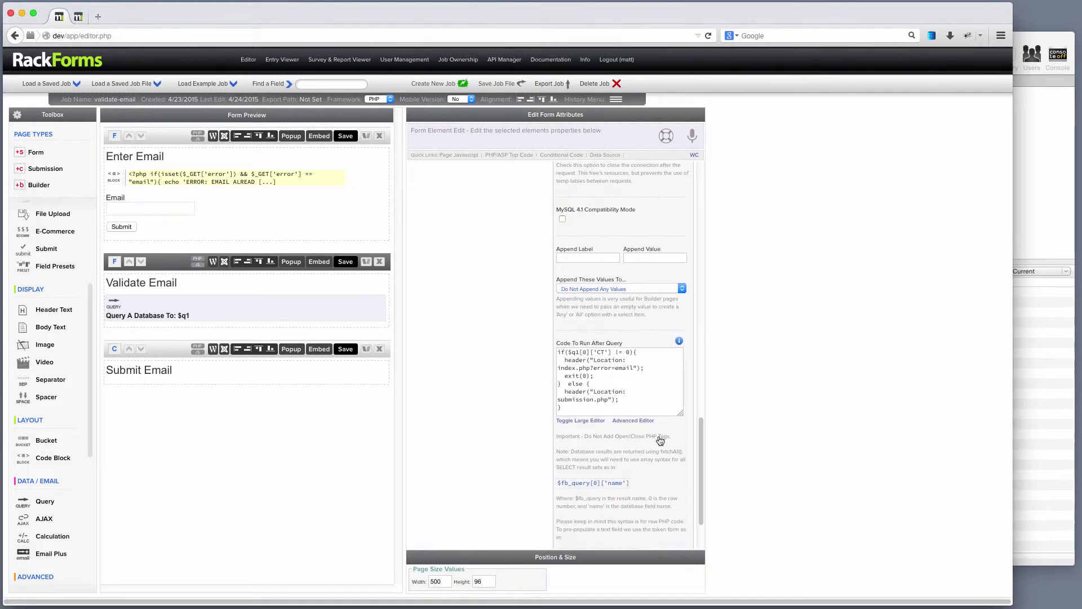
{"action": "left_click", "coordinate": [632, 420]}
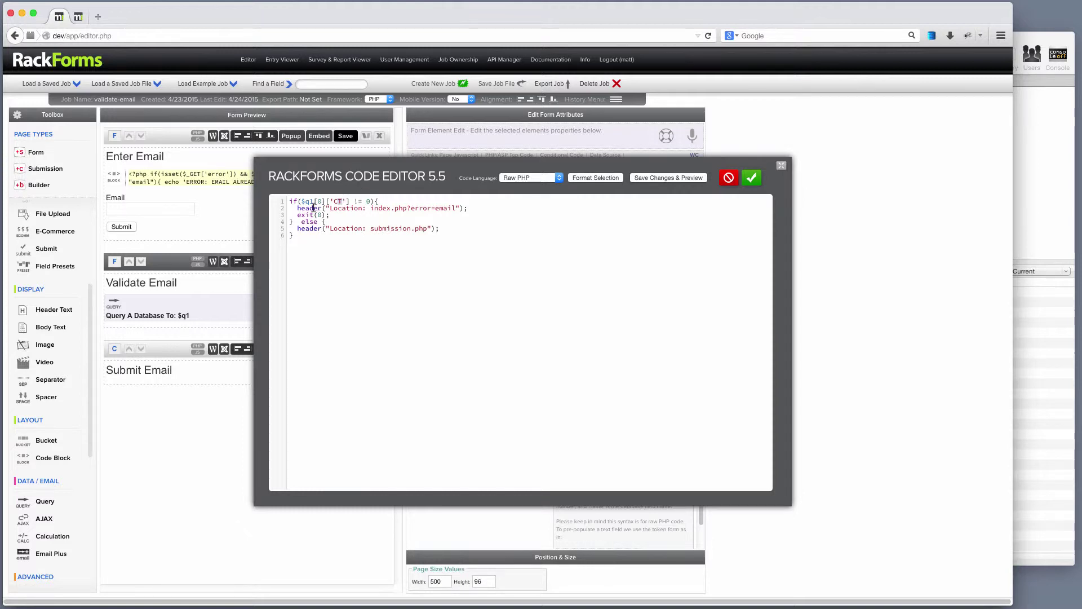
{"action": "left_click_drag", "start_coordinate": [299, 207], "coordinate": [477, 207]}
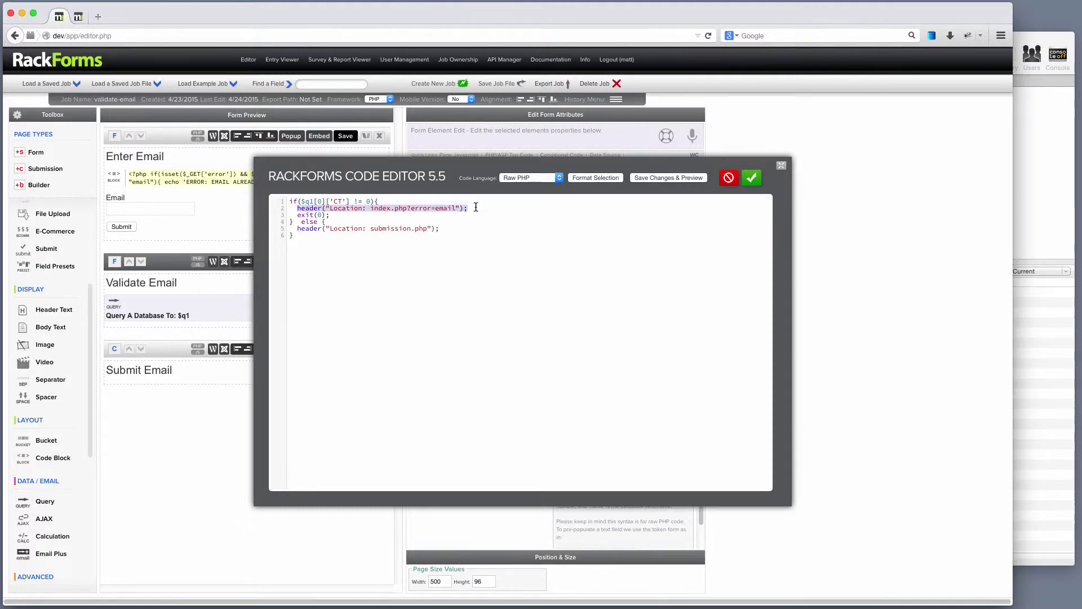
{"action": "left_click", "coordinate": [428, 206]}
{"action": "double_click", "coordinate": [423, 207]}
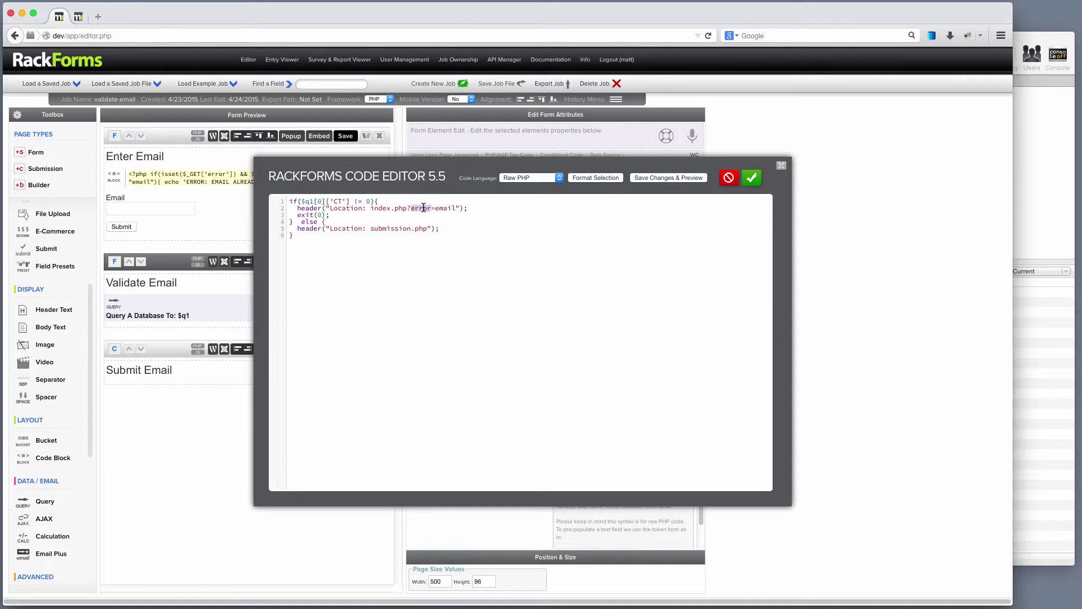
{"action": "mouse_move", "coordinate": [161, 176]}
{"action": "left_click_drag", "start_coordinate": [442, 229], "coordinate": [290, 228]}
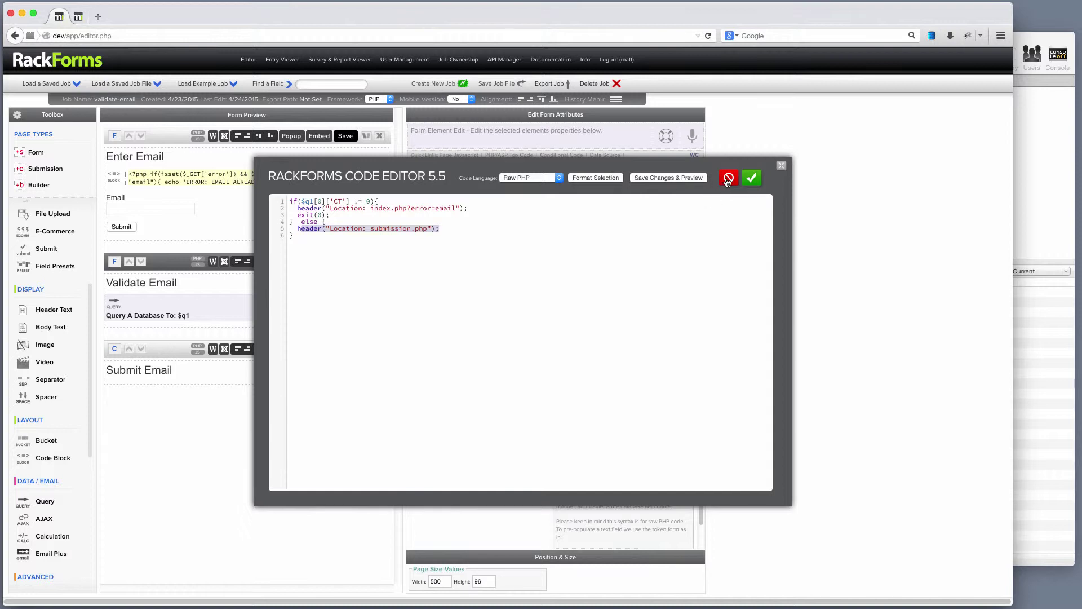
{"action": "left_click", "coordinate": [729, 180]}
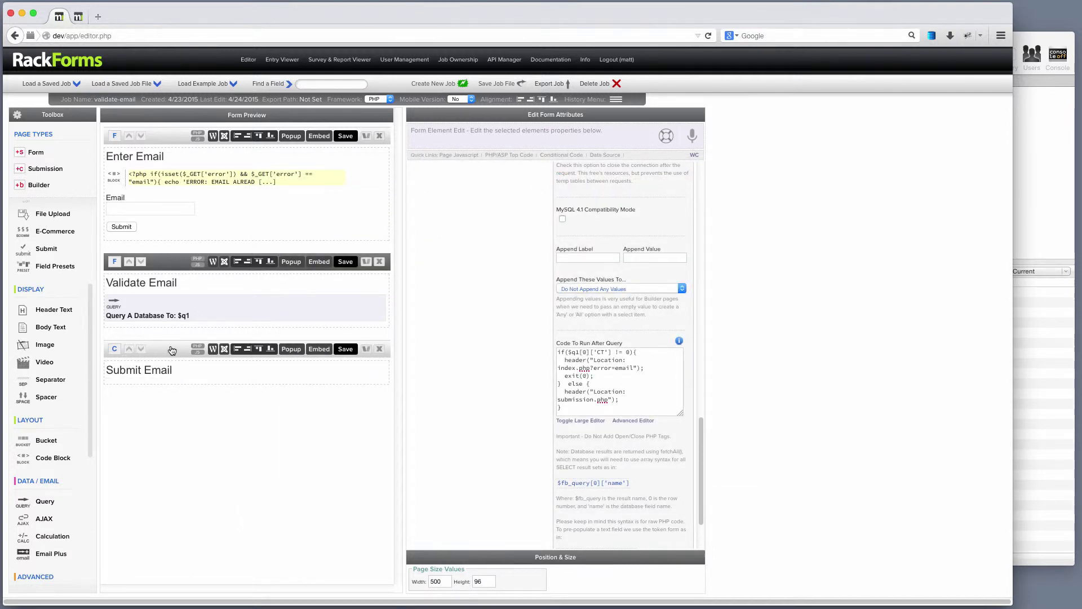
Step: Add an SQL Plus module and an Email module beneath the header on the Submit Email page
{"action": "left_click", "coordinate": [147, 371]}
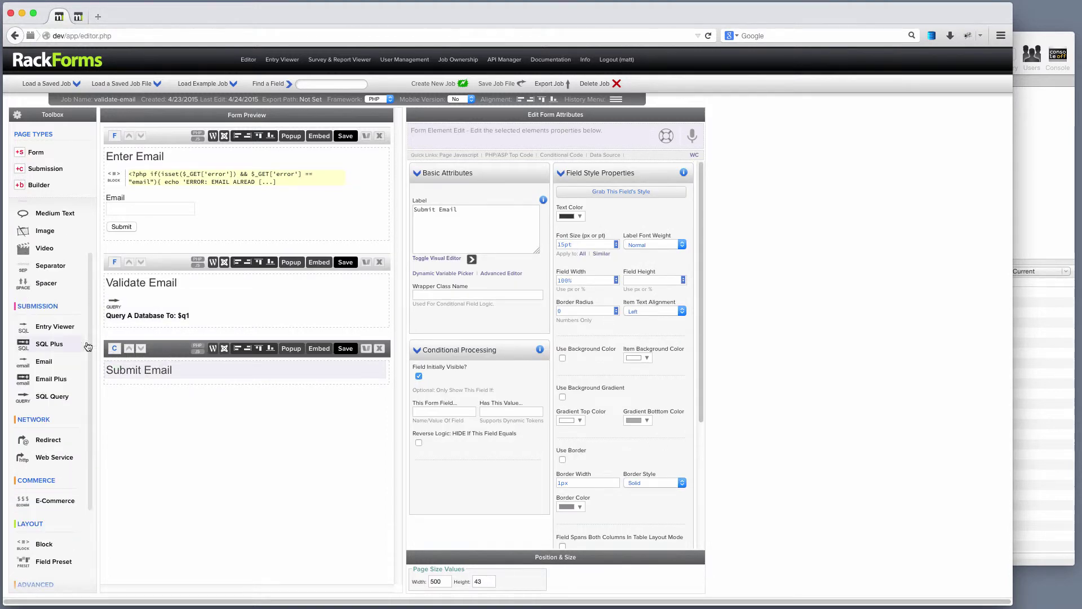
{"action": "left_click", "coordinate": [57, 344]}
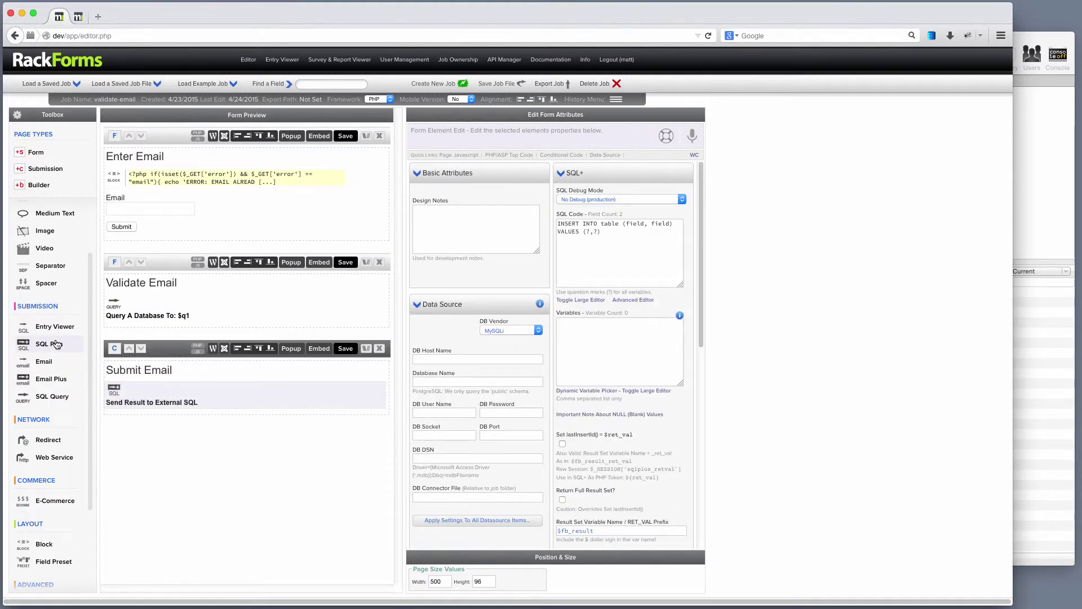
{"action": "left_click", "coordinate": [56, 363]}
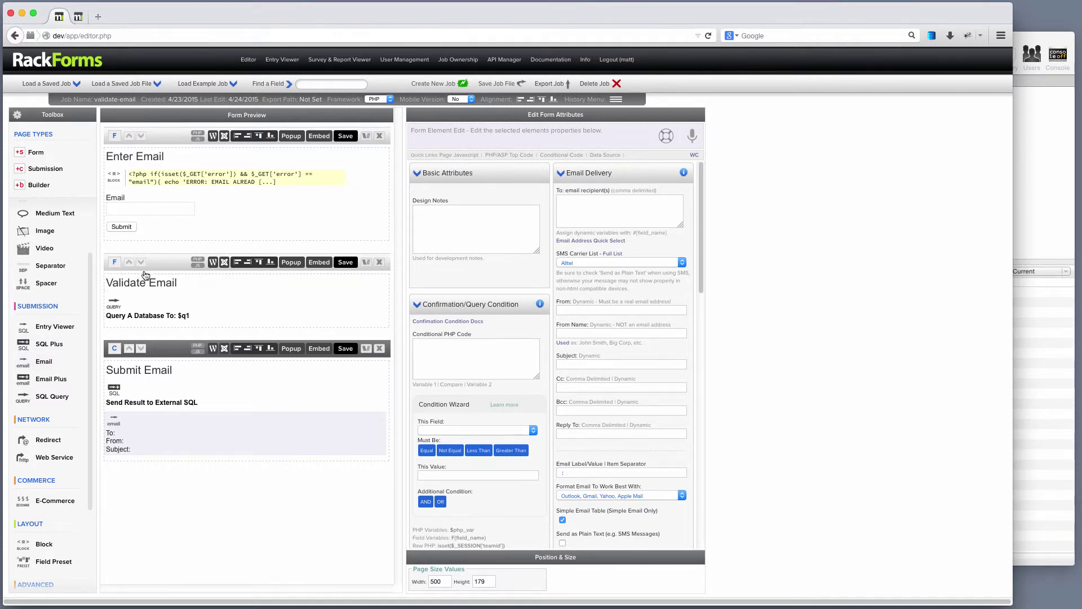
Step: Review the Validate Email page's direct access setting, its query's SQL and variables, and its section header label
{"action": "left_click", "coordinate": [169, 266]}
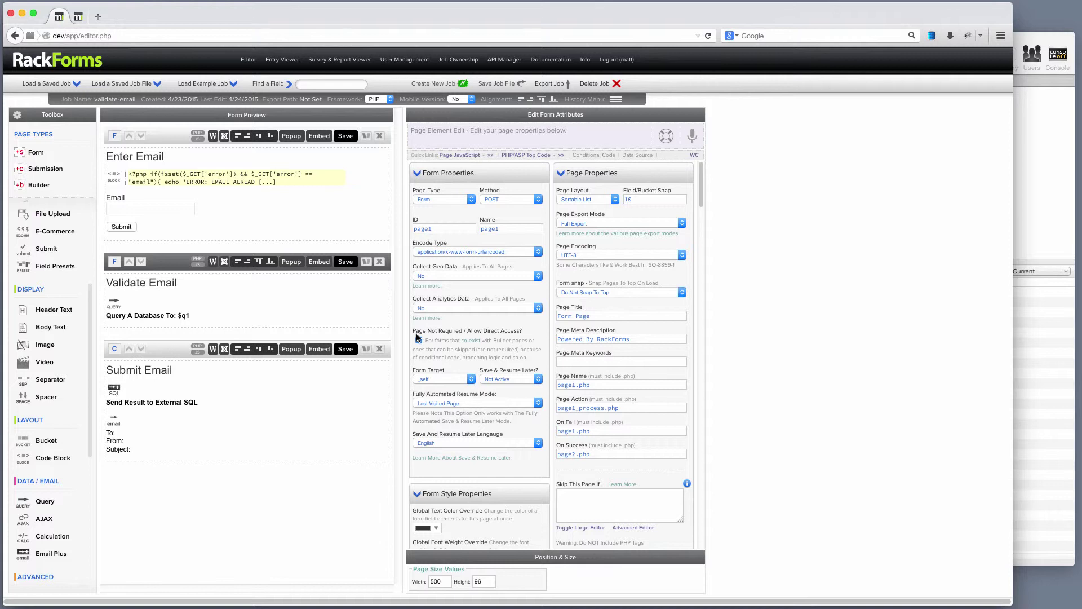
{"action": "left_click", "coordinate": [198, 308]}
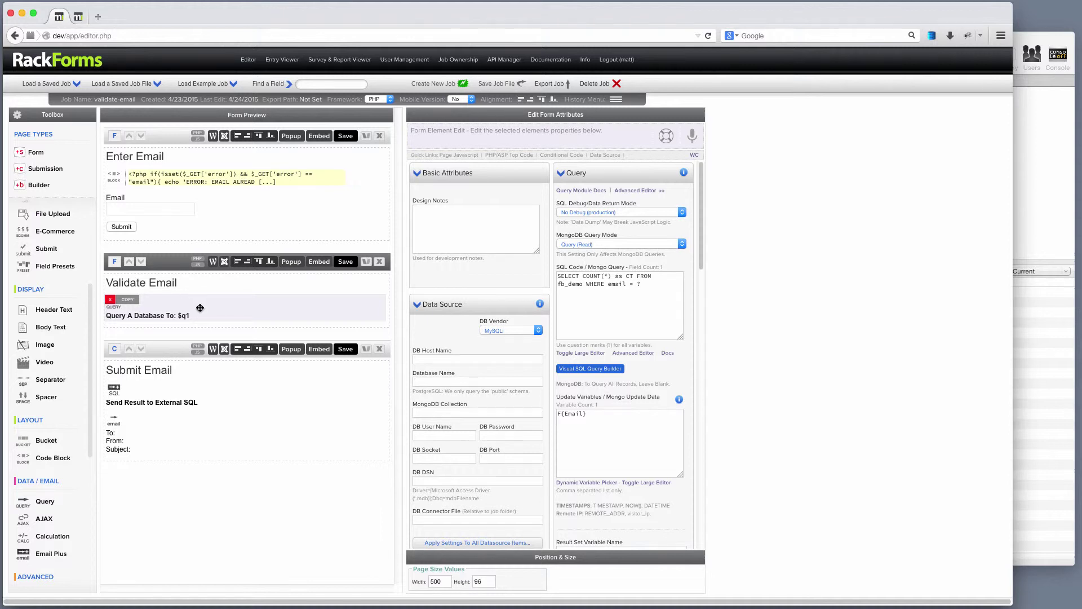
{"action": "left_click", "coordinate": [189, 281]}
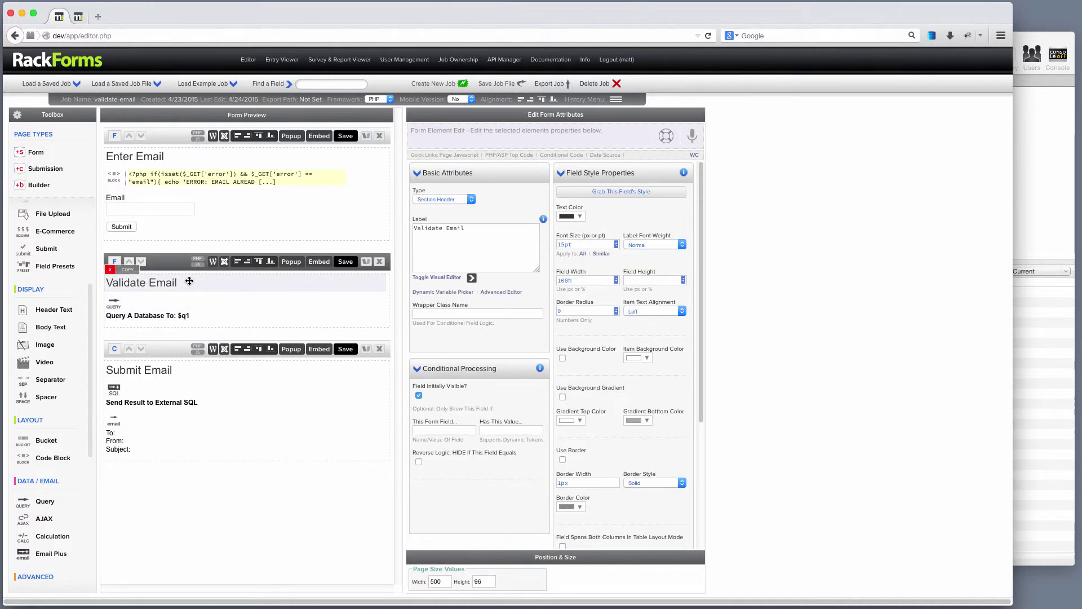
{"action": "left_click", "coordinate": [496, 228]}
Step: Examine the Validate Email query's Code To Run After Query in the enlarged and advanced editors, then restore the normal editor size
{"action": "left_click", "coordinate": [136, 307]}
{"action": "left_click_drag", "start_coordinate": [701, 229], "coordinate": [692, 476]}
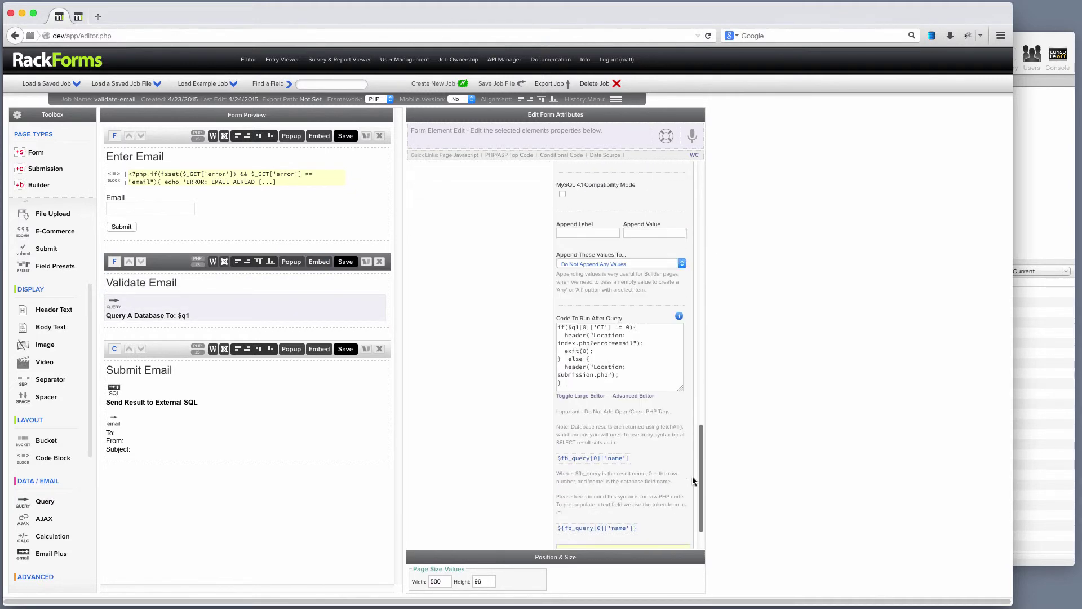
{"action": "left_click", "coordinate": [581, 366]}
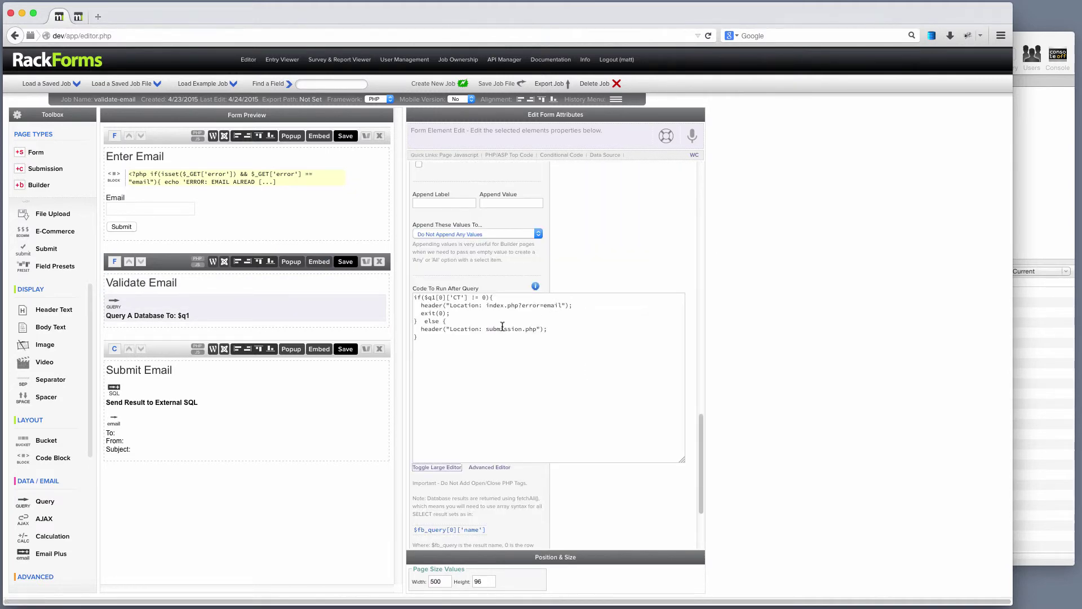
{"action": "key", "text": "super+a"}
{"action": "left_click", "coordinate": [466, 313]}
{"action": "left_click_drag", "start_coordinate": [558, 329], "coordinate": [421, 329]}
{"action": "left_click", "coordinate": [489, 467]}
{"action": "left_click", "coordinate": [729, 177]}
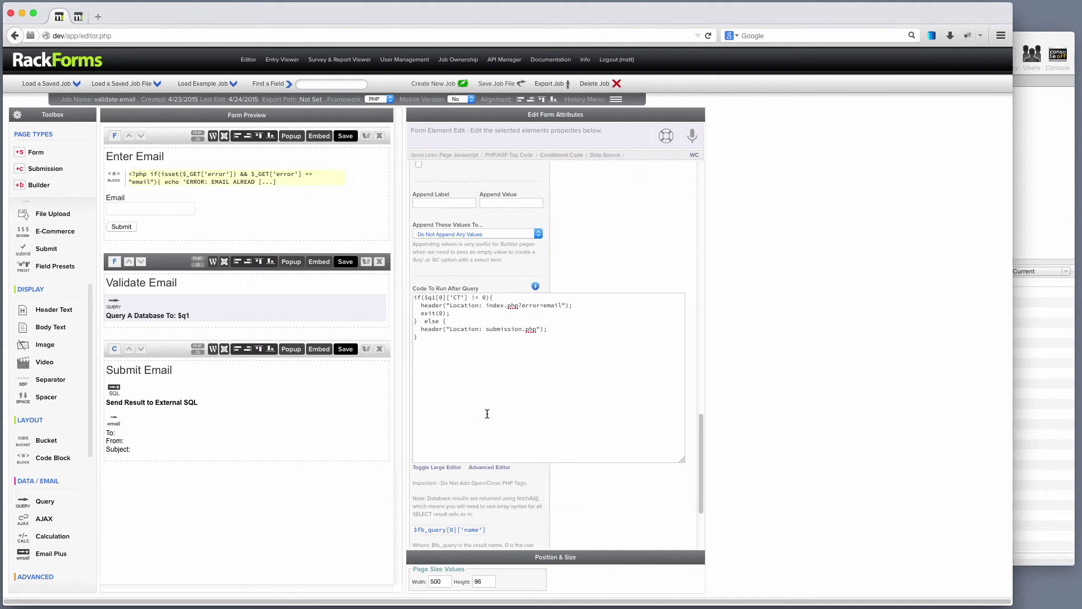
{"action": "left_click", "coordinate": [440, 469]}
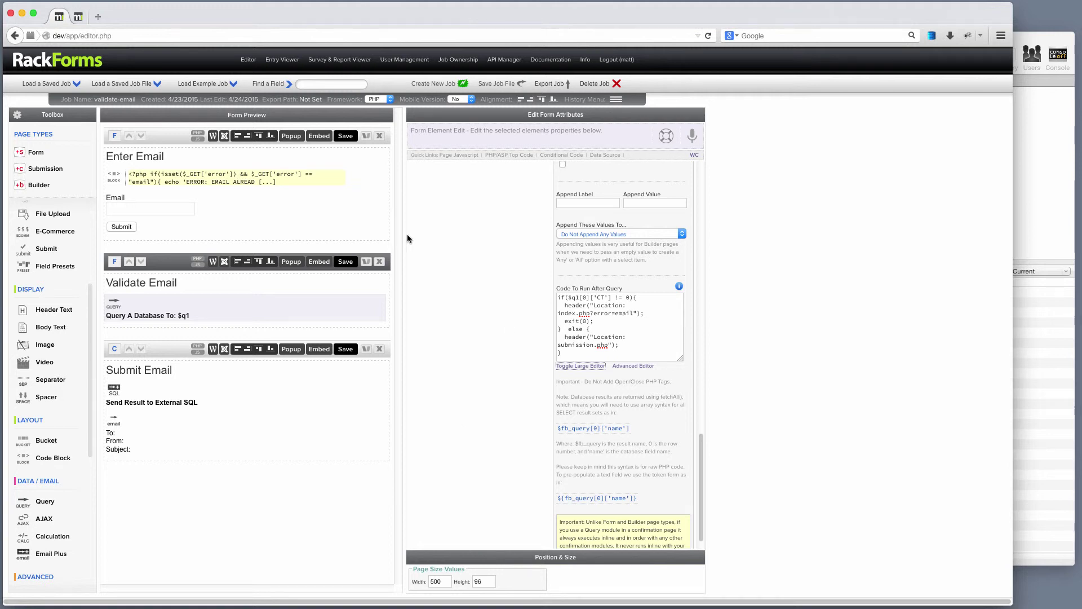
Step: Save the Enter Email page, view the resulting output form, and close the form window
{"action": "left_click", "coordinate": [346, 136]}
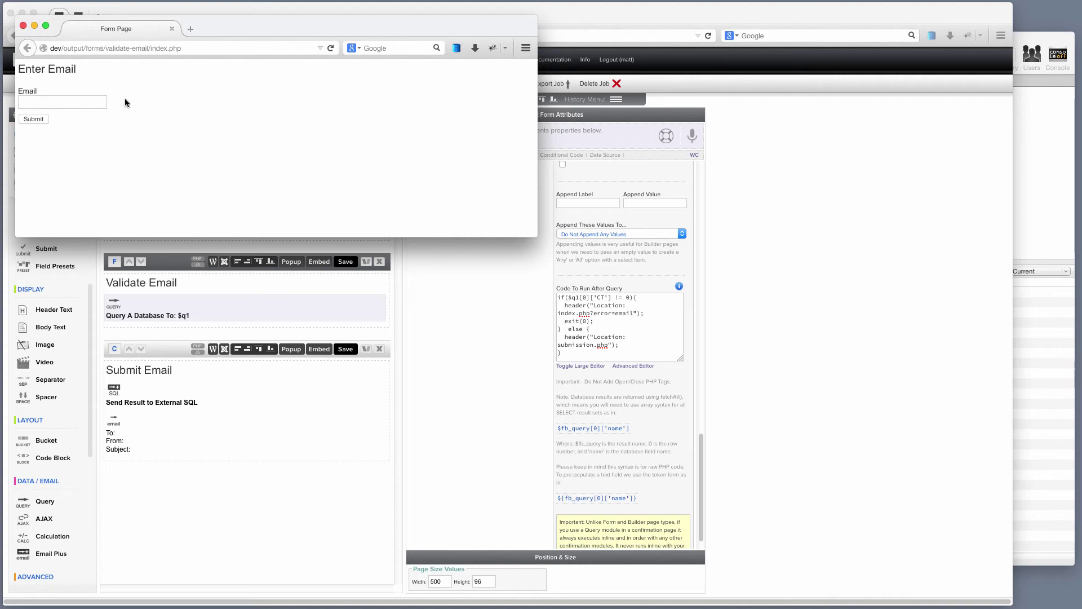
{"action": "left_click_drag", "start_coordinate": [254, 26], "coordinate": [271, 30]}
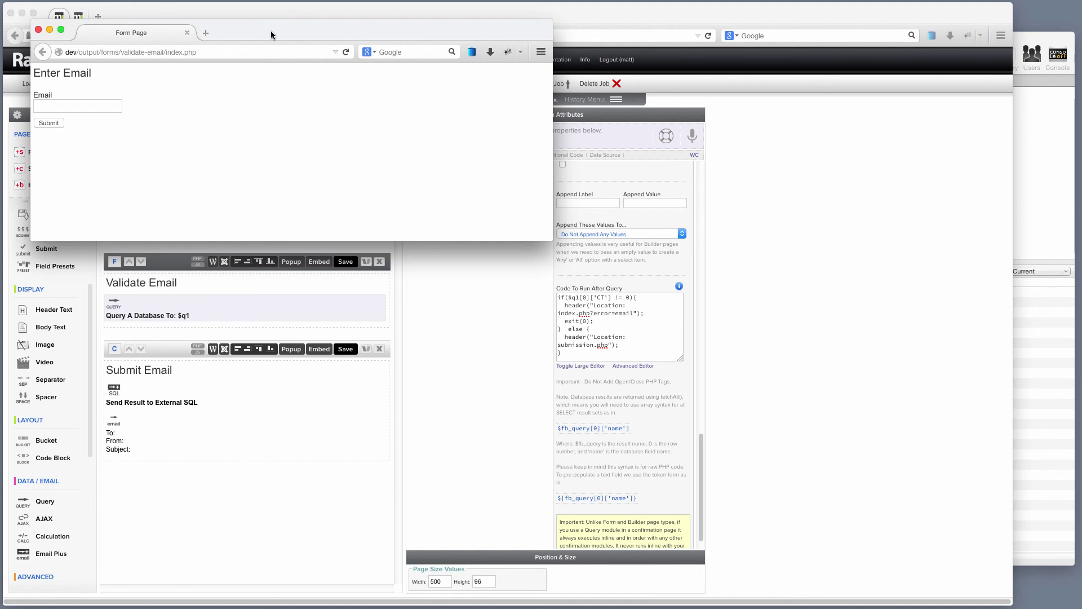
{"action": "left_click", "coordinate": [38, 30]}
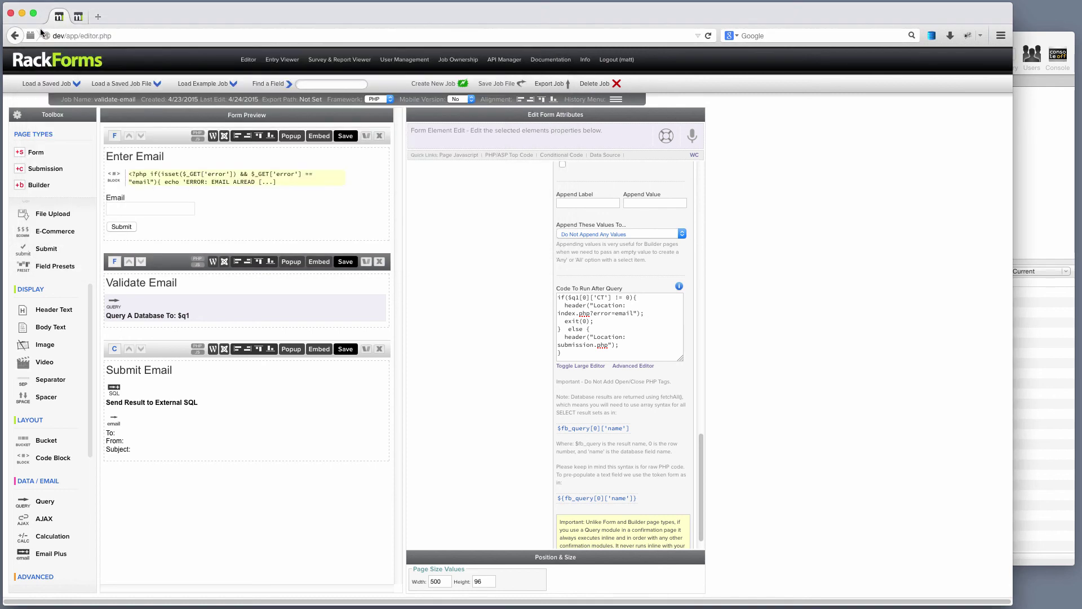